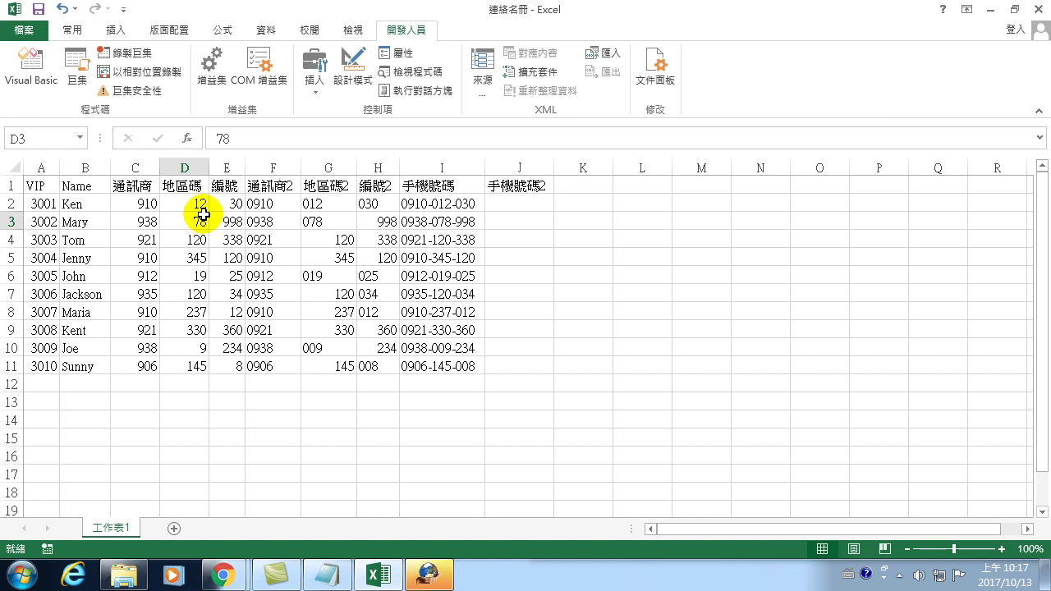
left_click(270, 202)
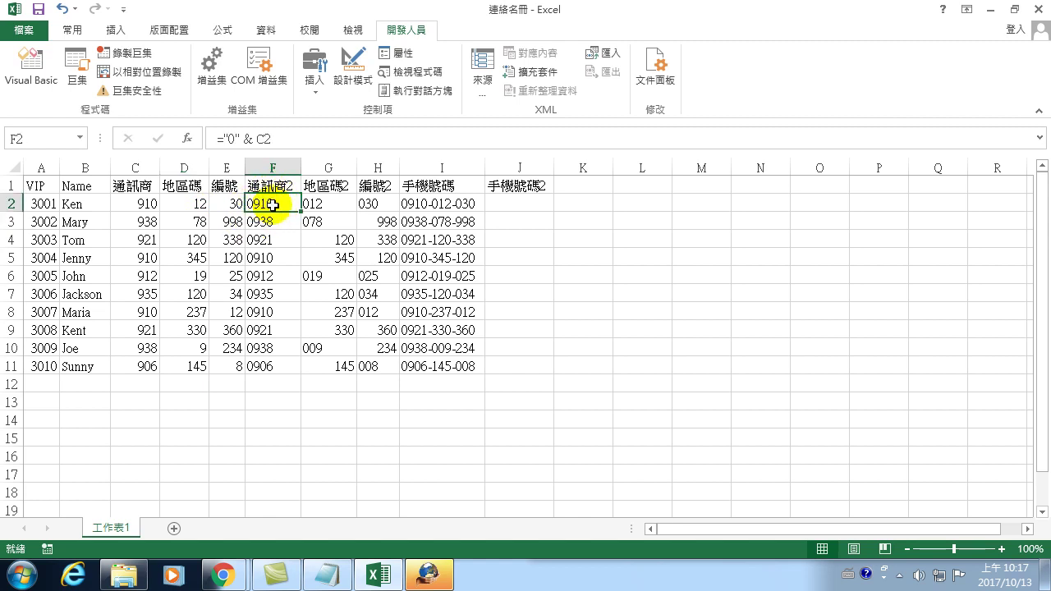
left_click(312, 204)
left_click(368, 203)
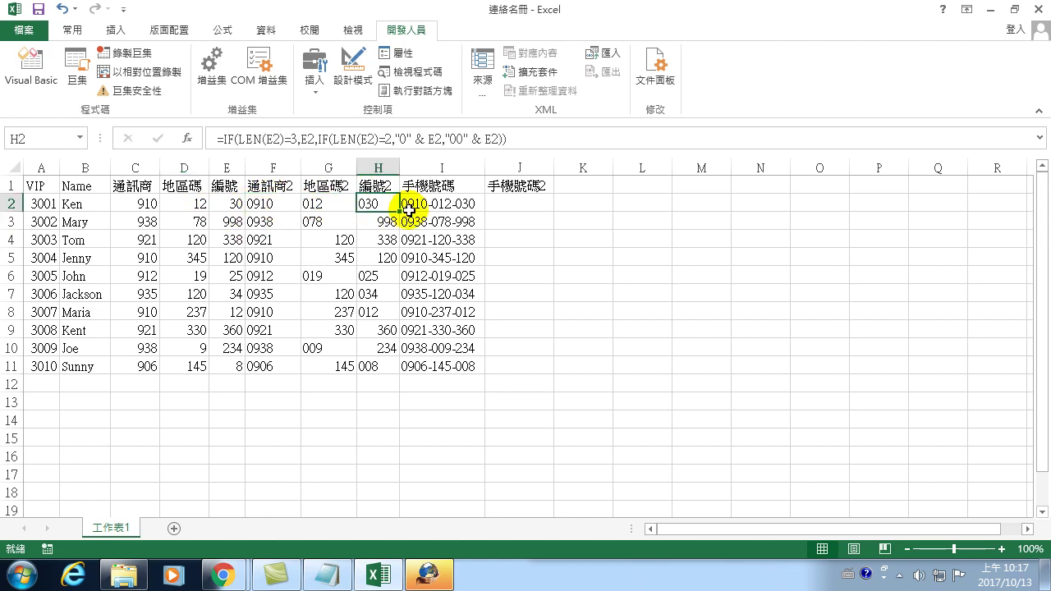
left_click(410, 203)
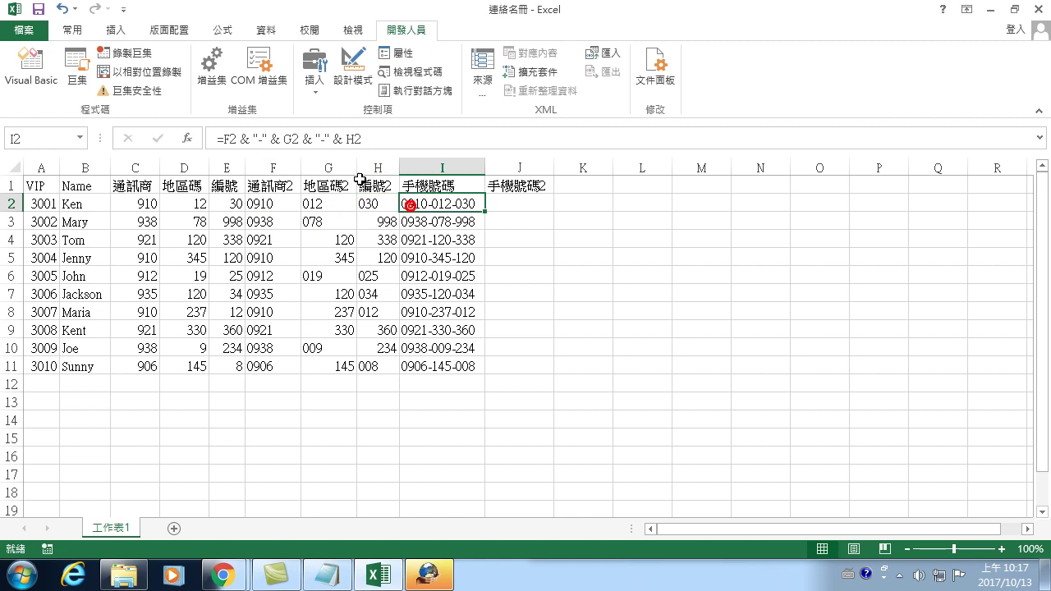
left_click(227, 205)
left_click(251, 205)
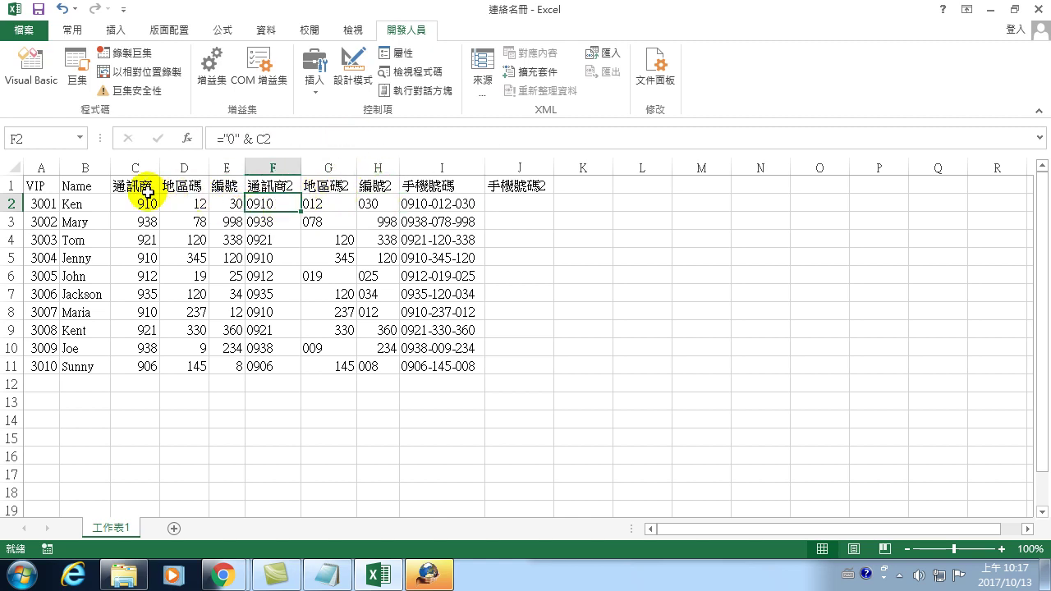
mouse_move(33, 184)
left_mouse_down()
mouse_move(215, 338)
mouse_move(211, 367)
left_mouse_up()
left_click(281, 200)
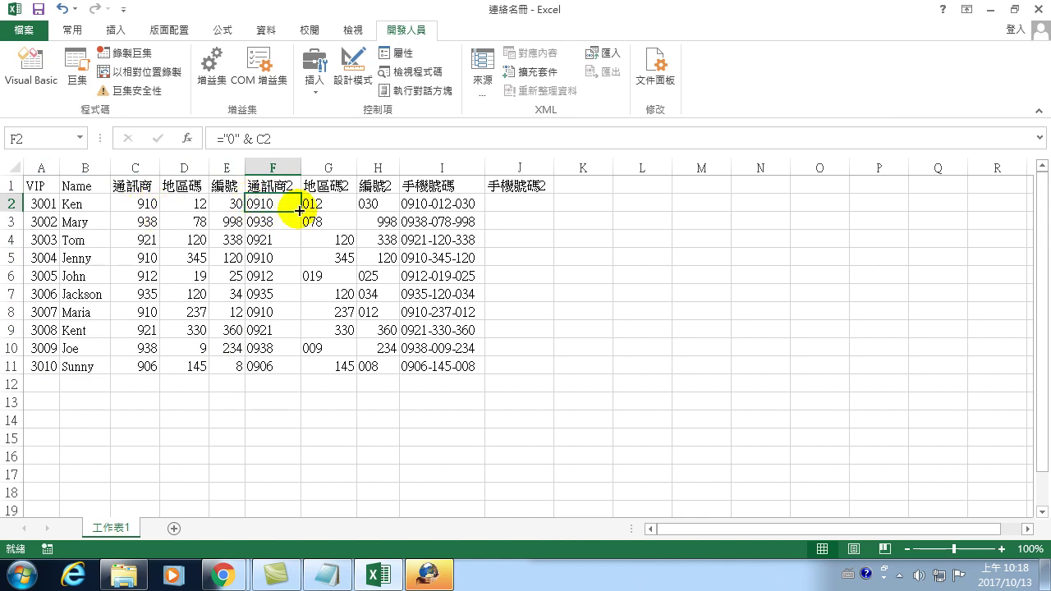
left_click(335, 187)
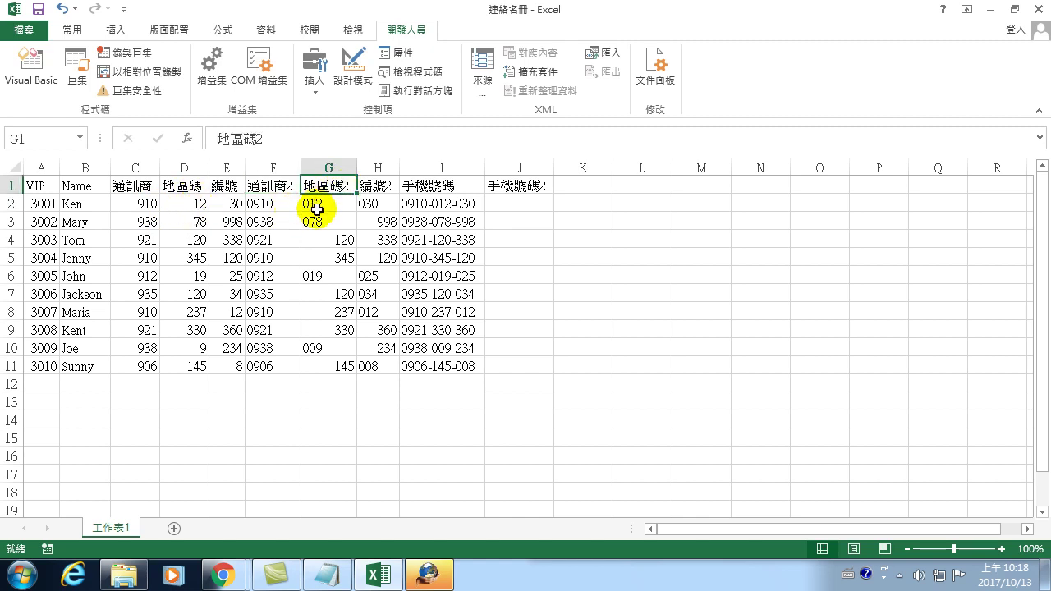
left_click(320, 206)
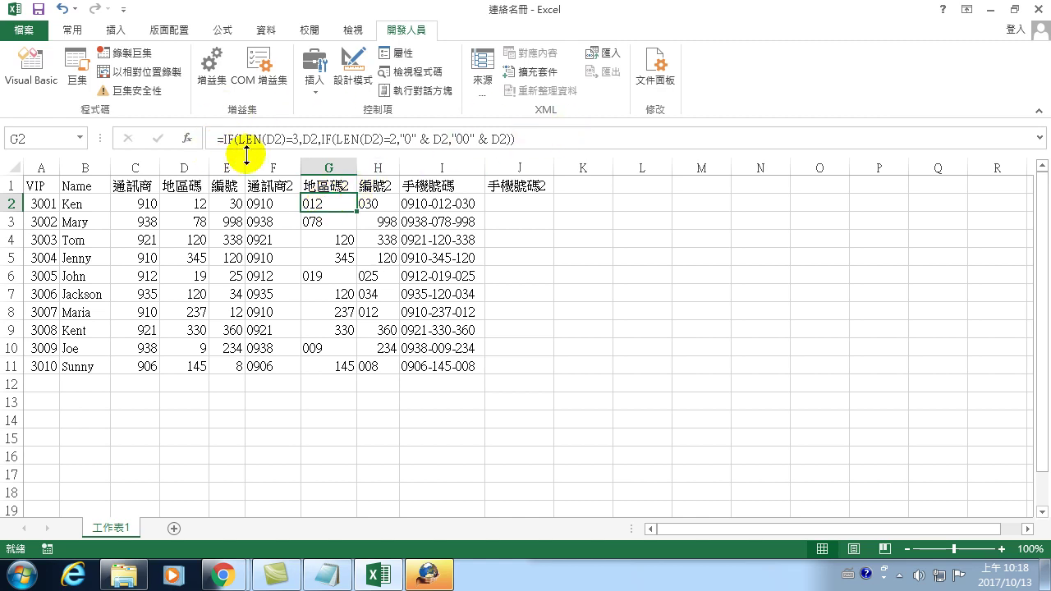
left_click(373, 208)
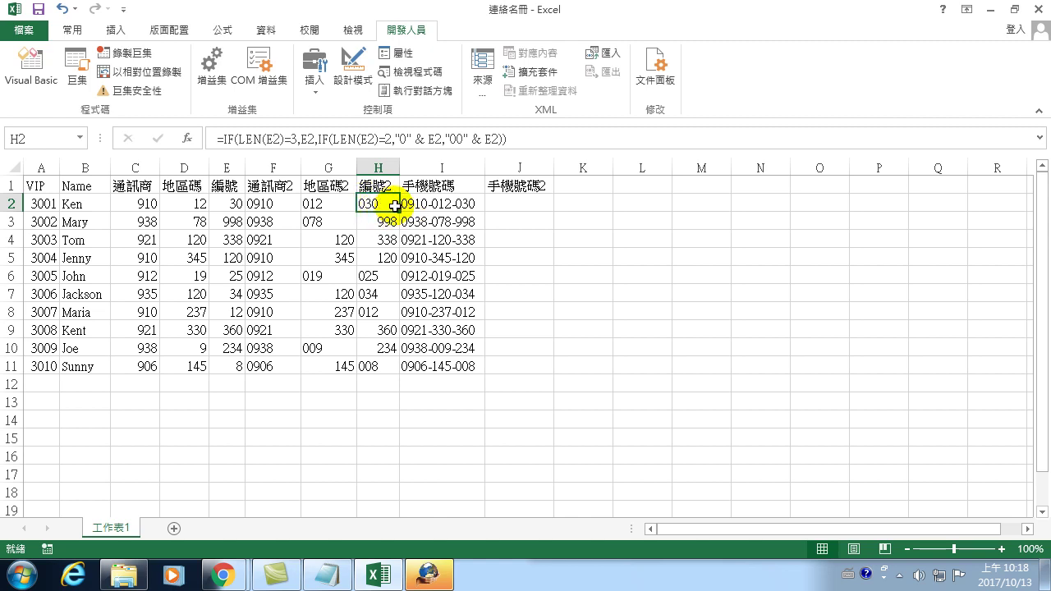
left_click(444, 204)
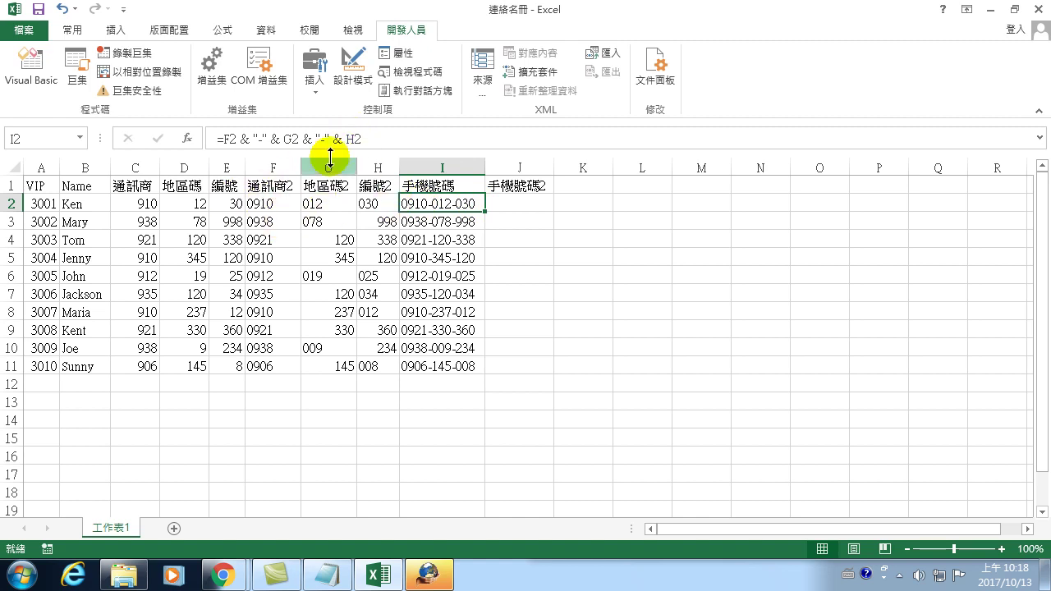
left_click(511, 206)
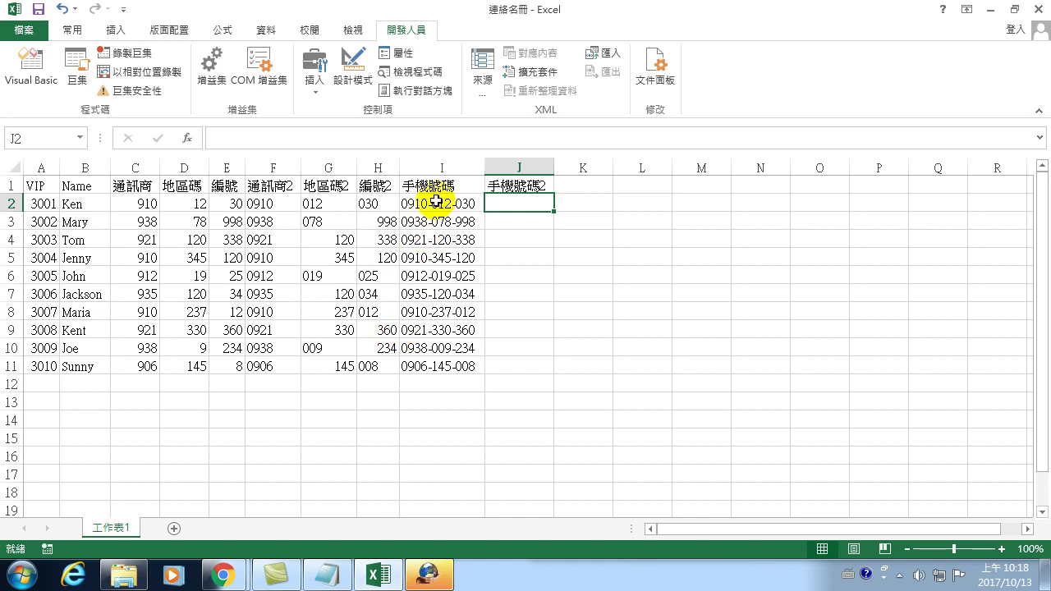
left_click(436, 200)
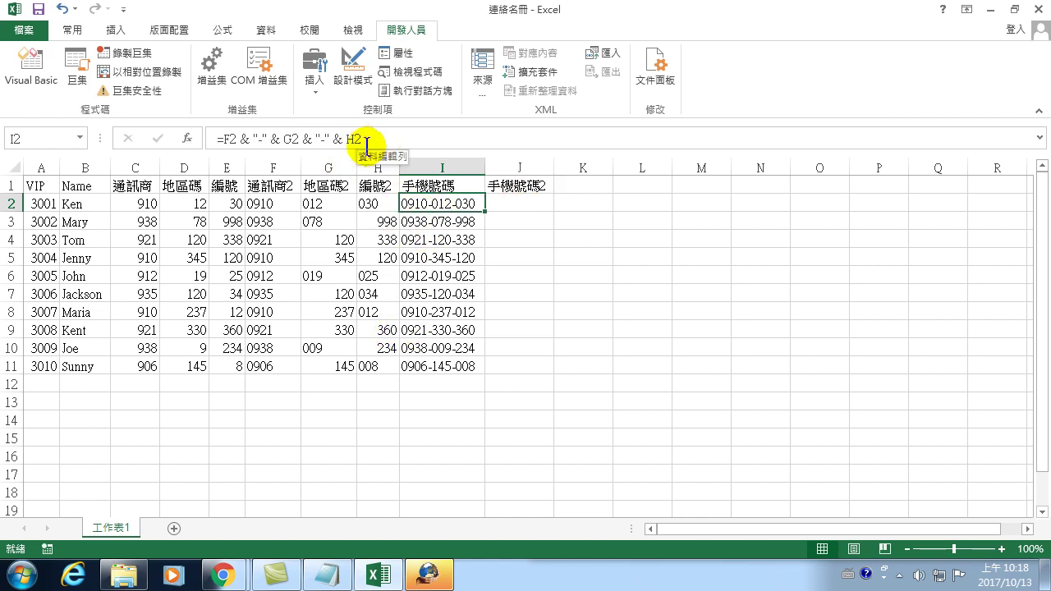
left_click(508, 198)
left_click(509, 198)
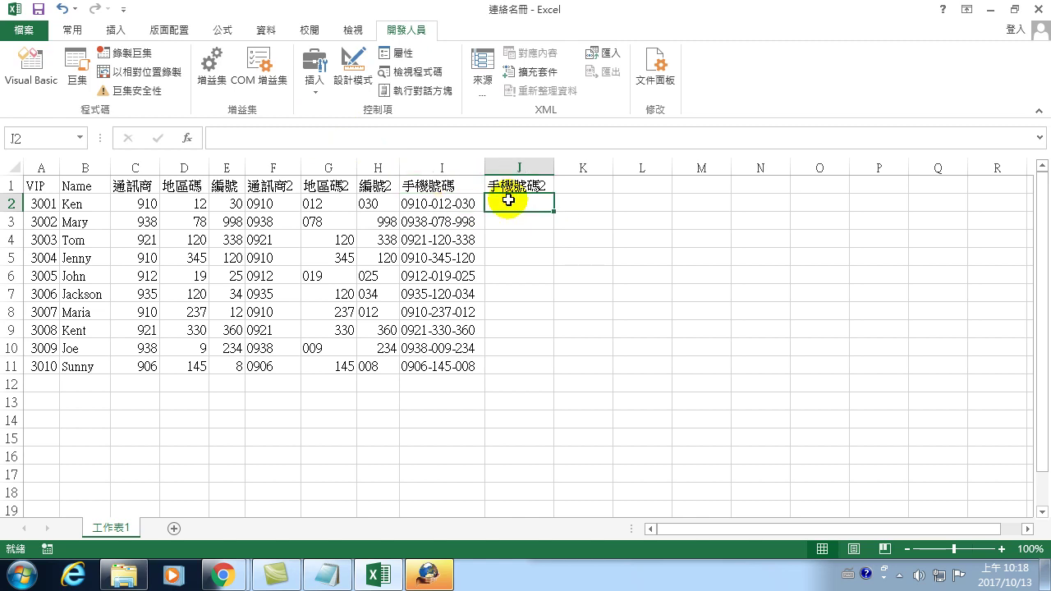
- Run the 手機號碼 macro to fill J2:J11 with dashed numbers, then open its code for editing
left_click(78, 67)
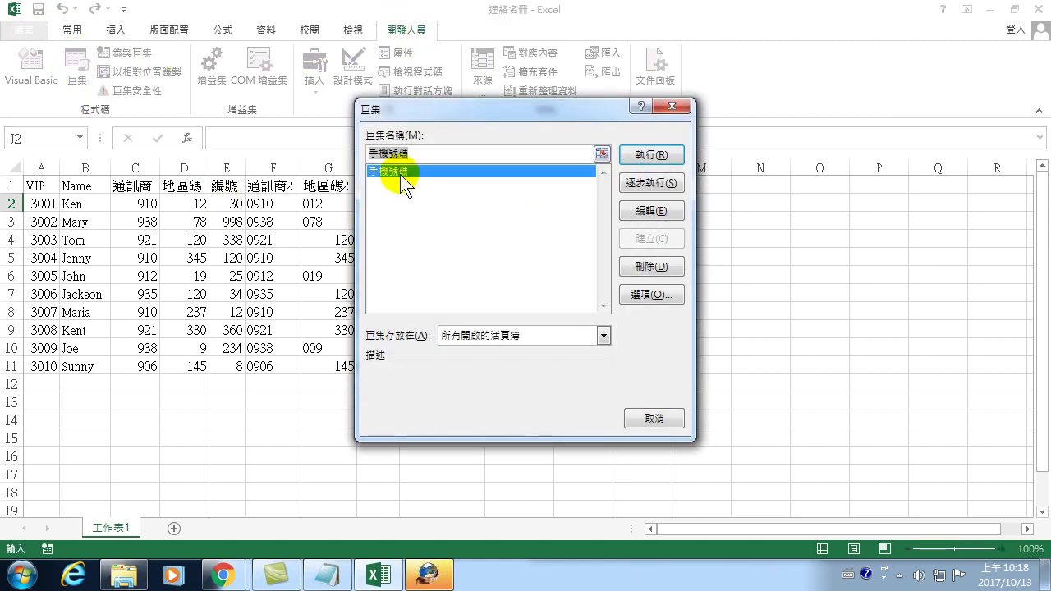
left_click(650, 156)
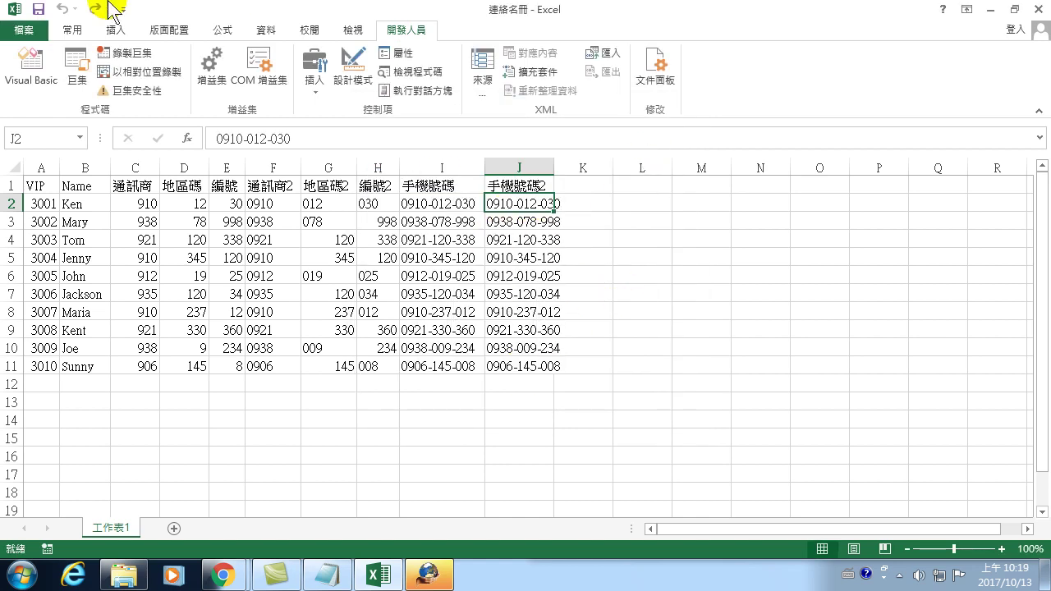
left_click(78, 67)
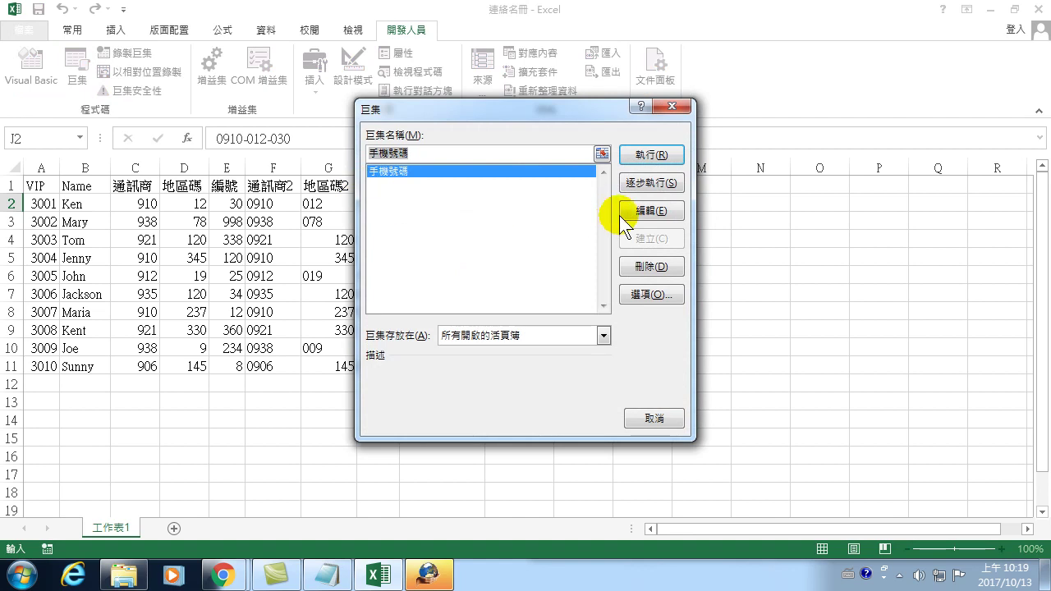
left_click(633, 211)
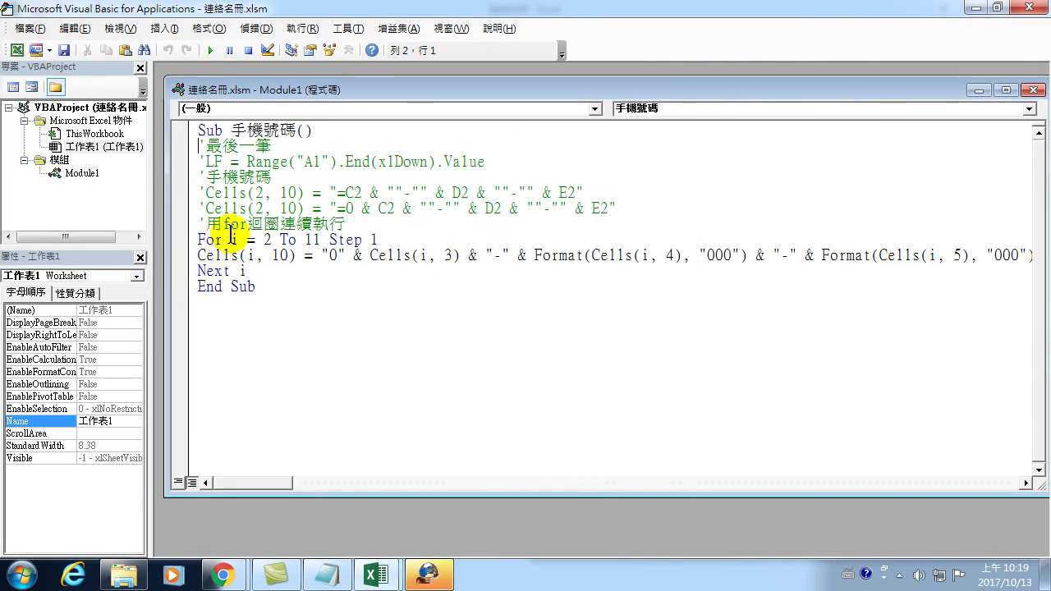
- Highlight the Cells(i, 10) line in Module1, then close the VBA editor
mouse_move(198, 255)
left_mouse_down()
mouse_move(726, 269)
mouse_move(825, 254)
left_mouse_up()
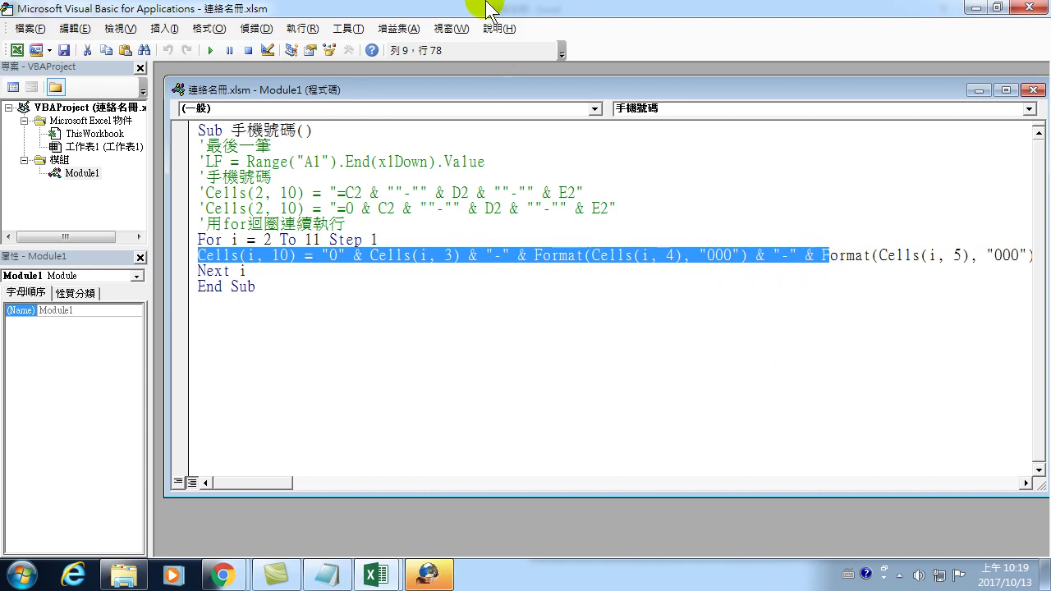
left_click(1031, 9)
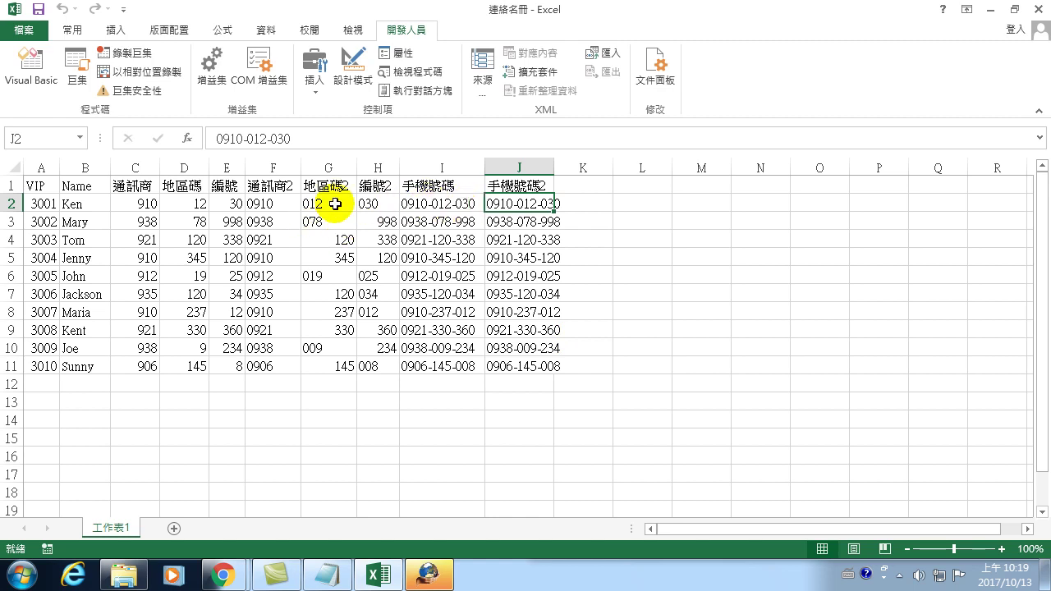
- Review the G2–I2 helper formulas and compare raw C2 and D2 with padded F2 and G2
left_click(319, 205)
left_click(281, 204)
left_click(333, 204)
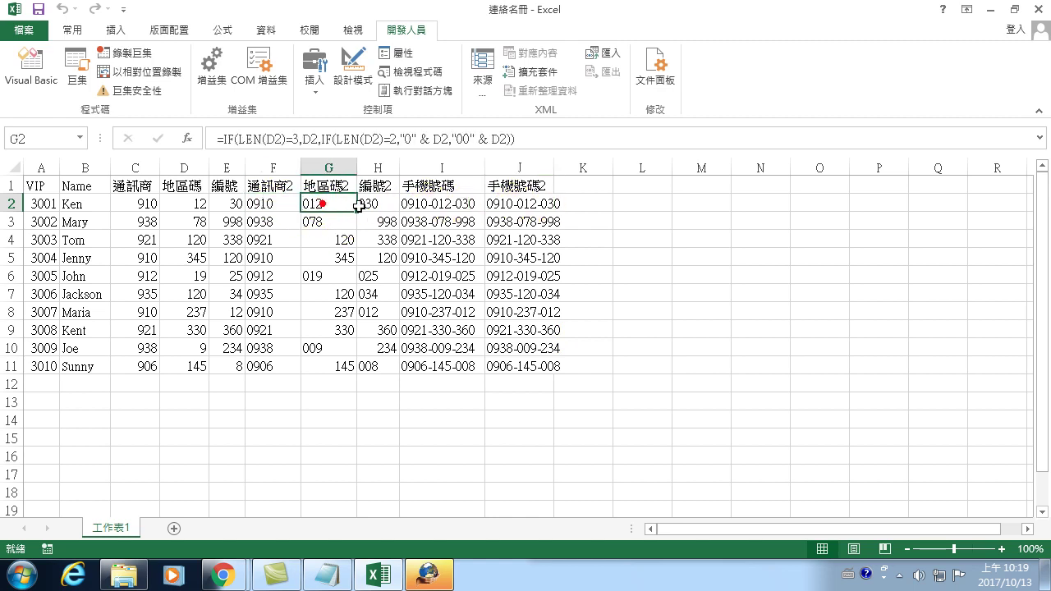
left_click(380, 203)
left_click(427, 204)
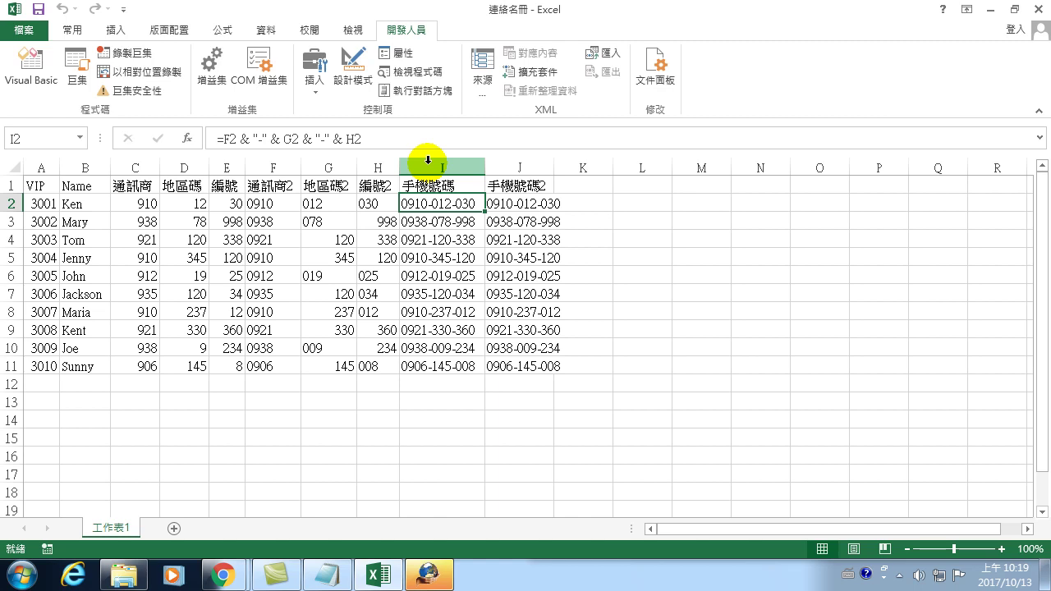
left_click(144, 201)
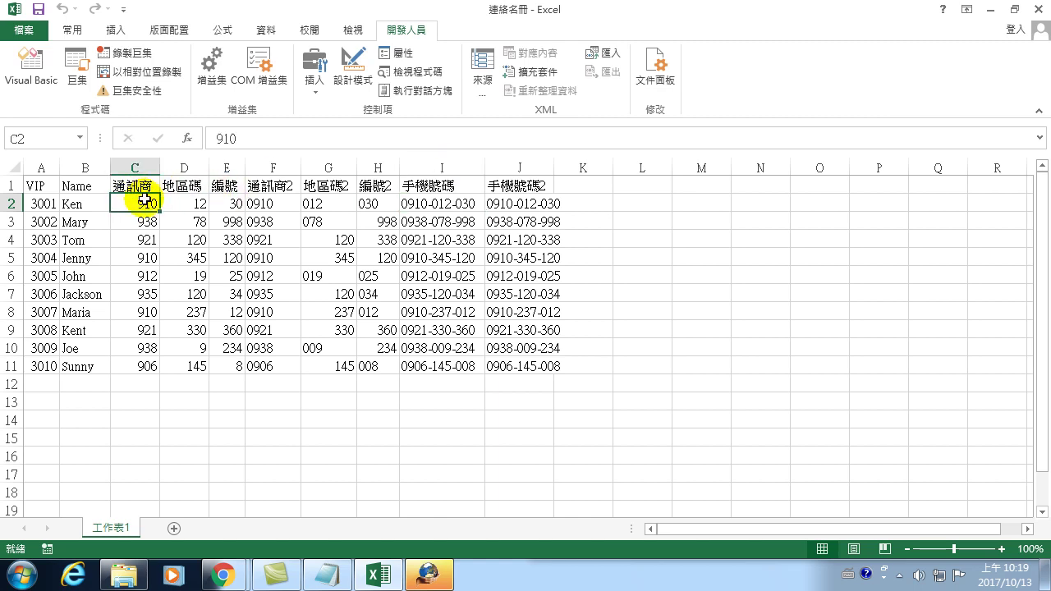
left_click(273, 202)
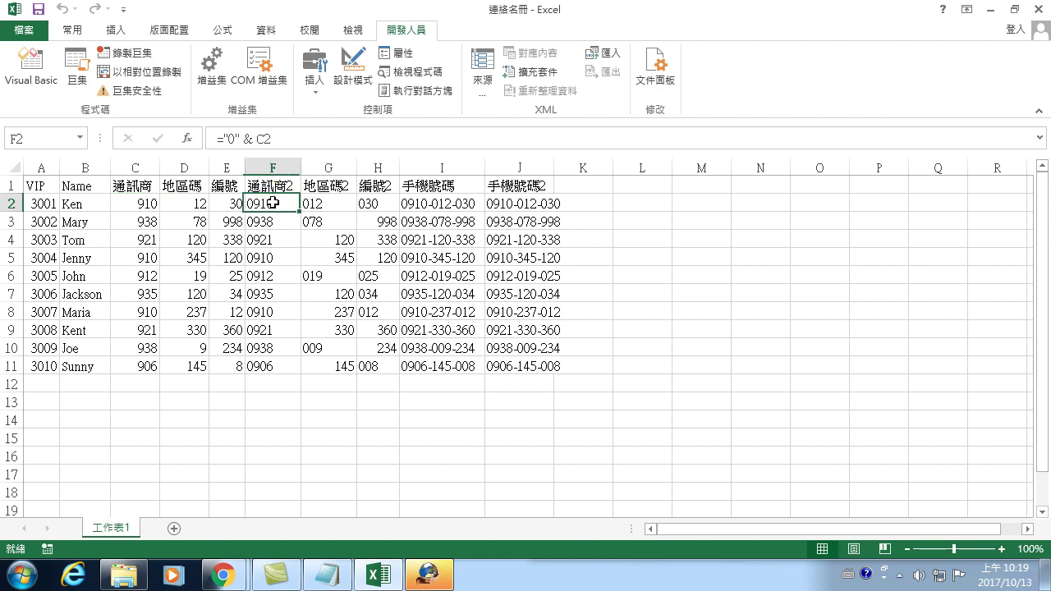
left_click(186, 201)
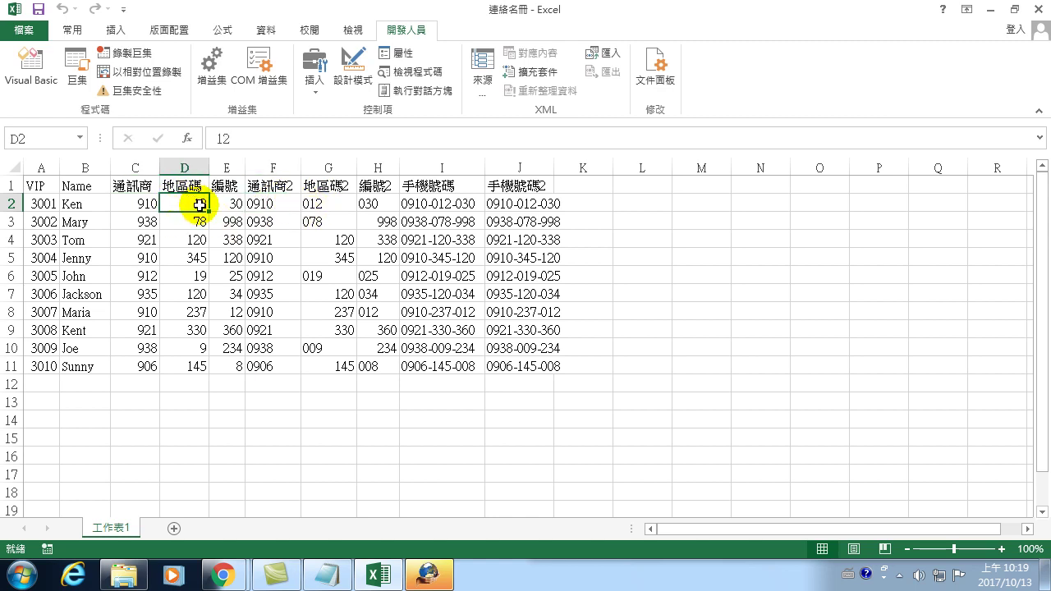
left_click(327, 207)
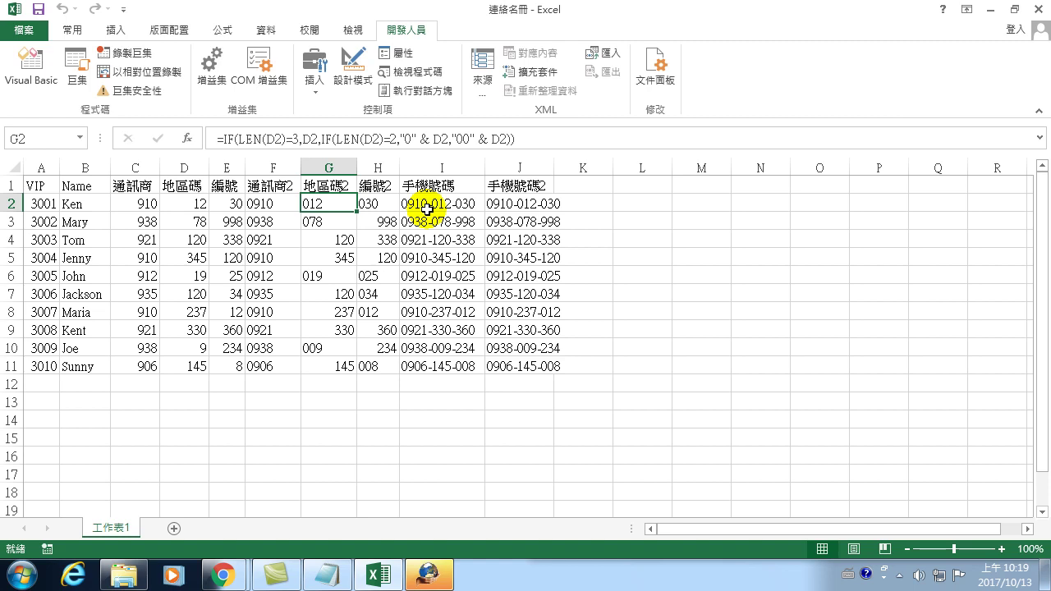
- Revisit the F2, G2 and I2 formulas and check the raw serial number in E2
left_click(274, 202)
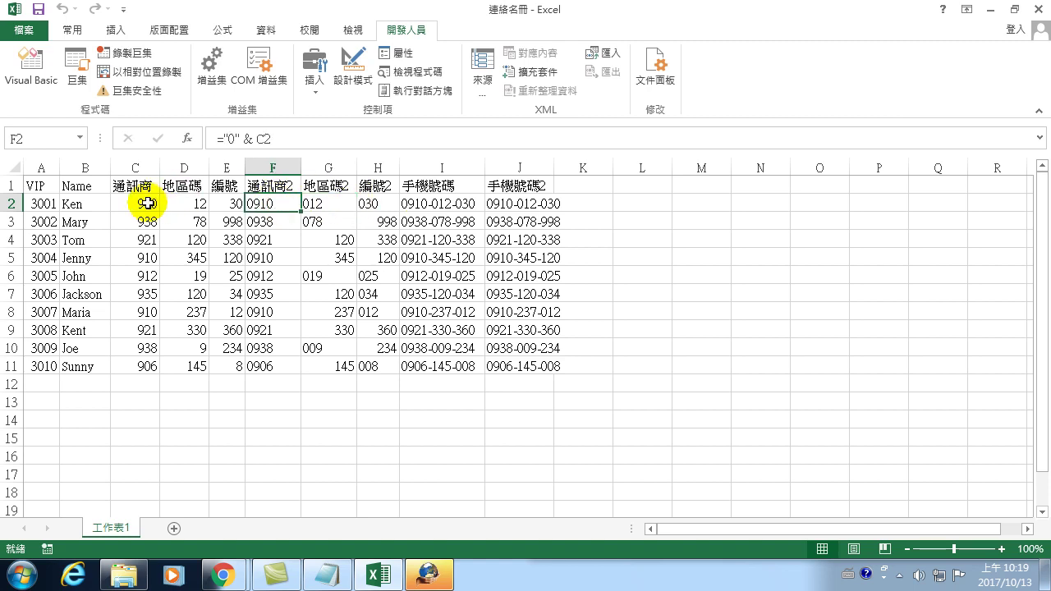
left_click(430, 205)
left_click(283, 200)
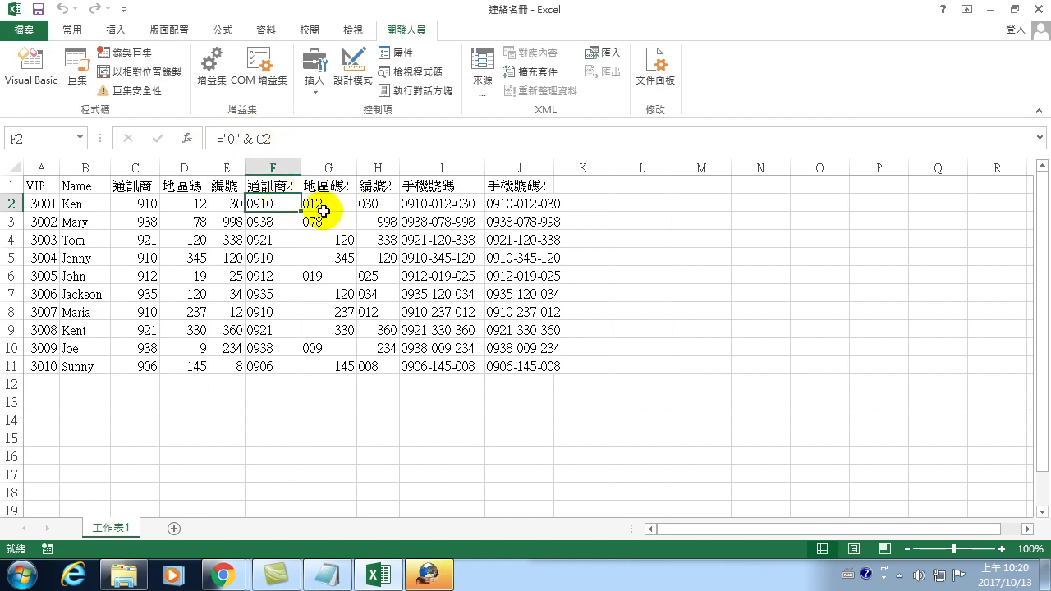
left_click(317, 205)
left_click(371, 206)
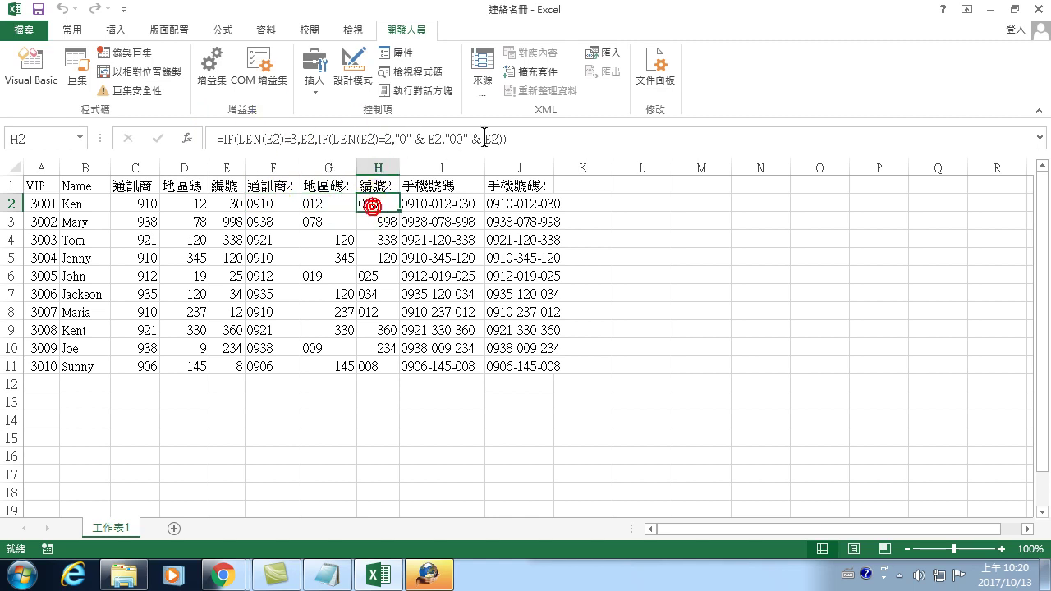
left_click(430, 205)
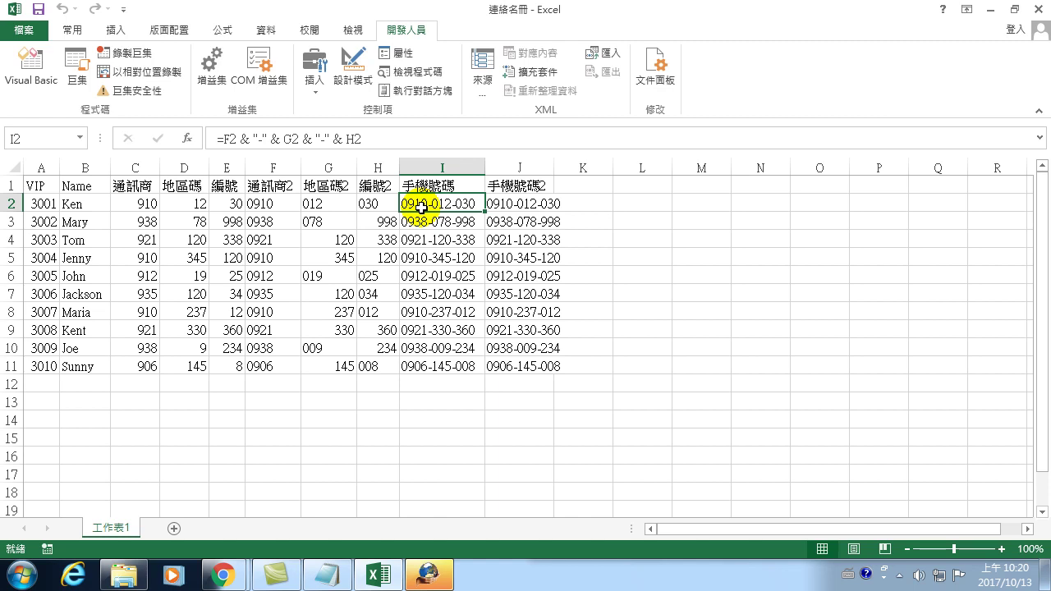
left_click(228, 204)
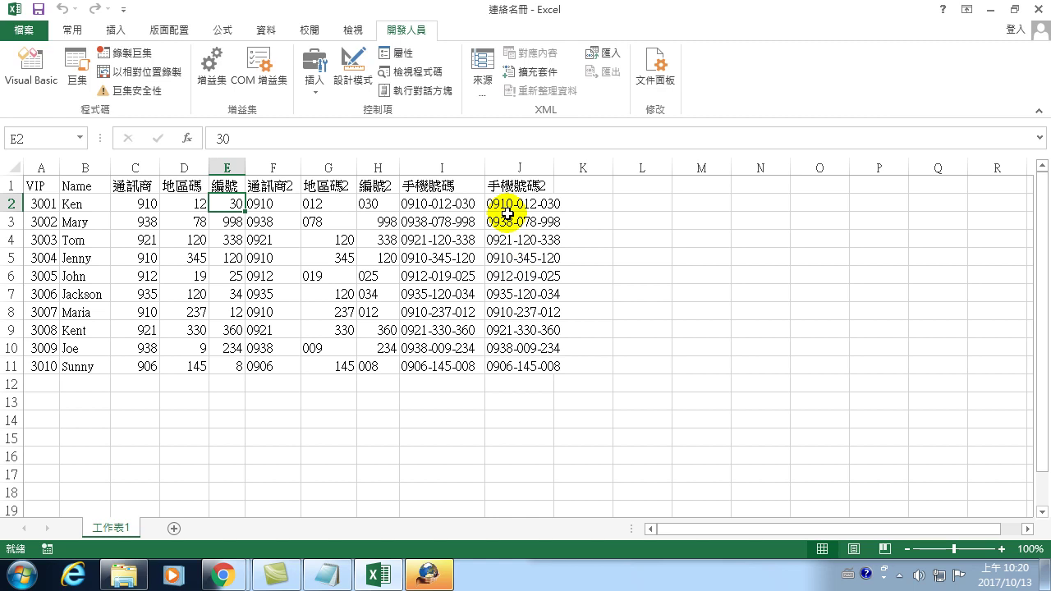
- Close Excel without saving and select the second 連絡名冊 workbook file
left_click(1041, 14)
left_click(515, 306)
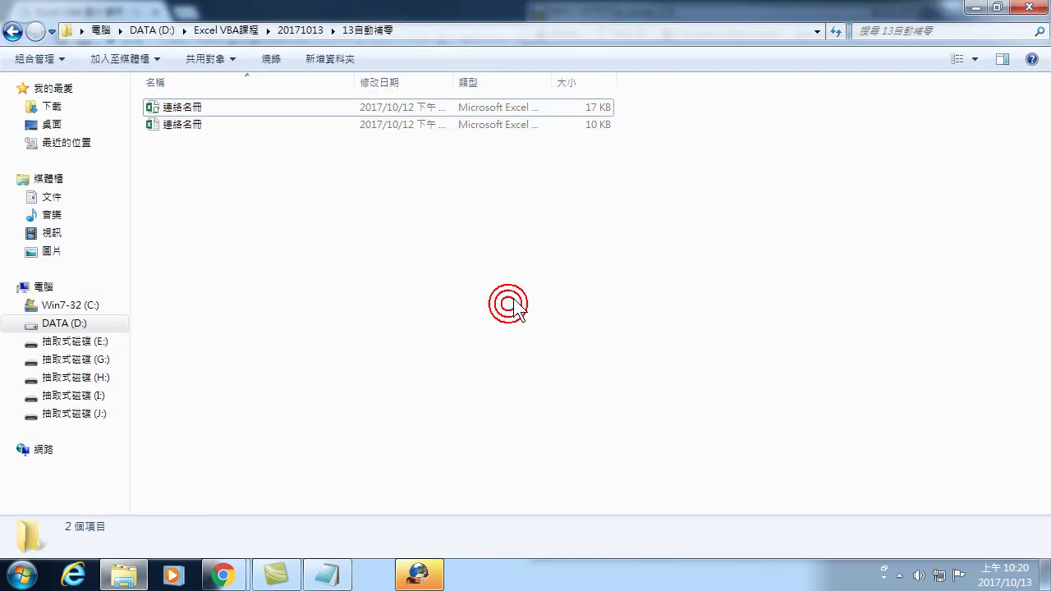
left_click(182, 125)
double_click(181, 125)
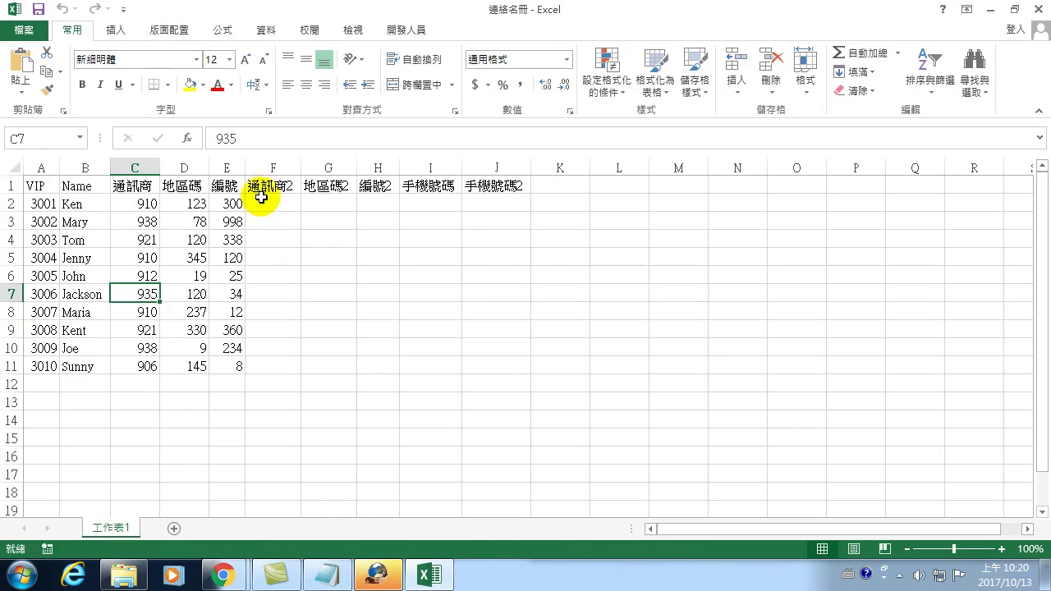
left_click(264, 205)
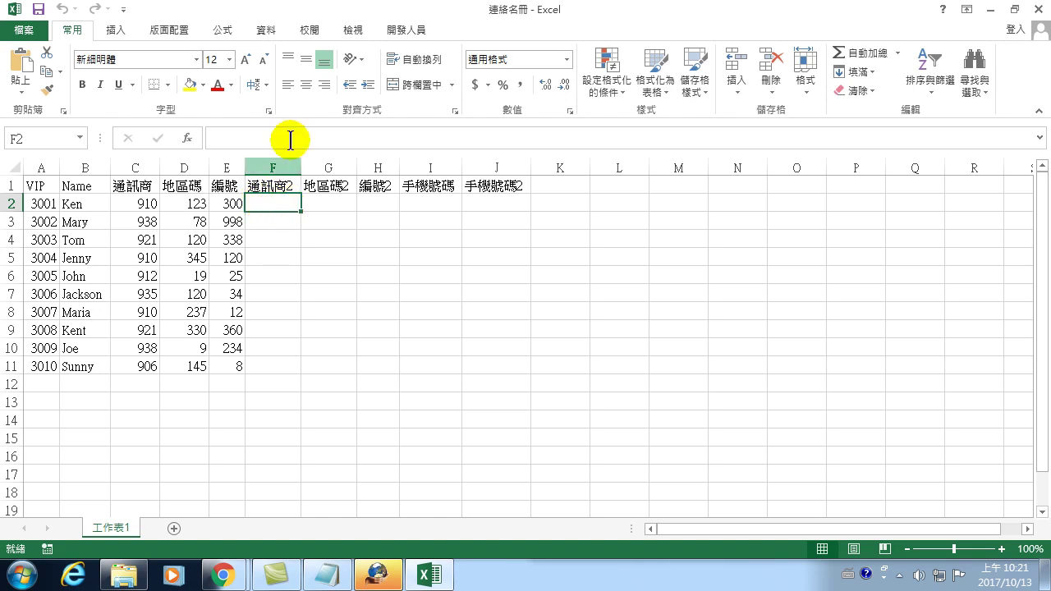
- Enter ="0" & C2 in F2 and fill it down to F11, giving codes like 0910
left_click(258, 140)
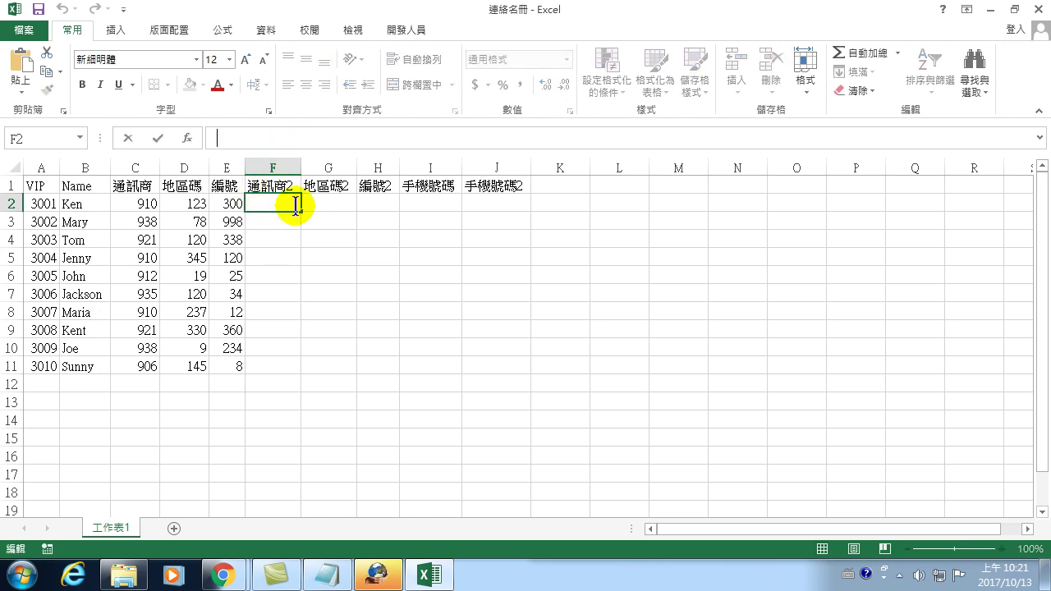
type("=")
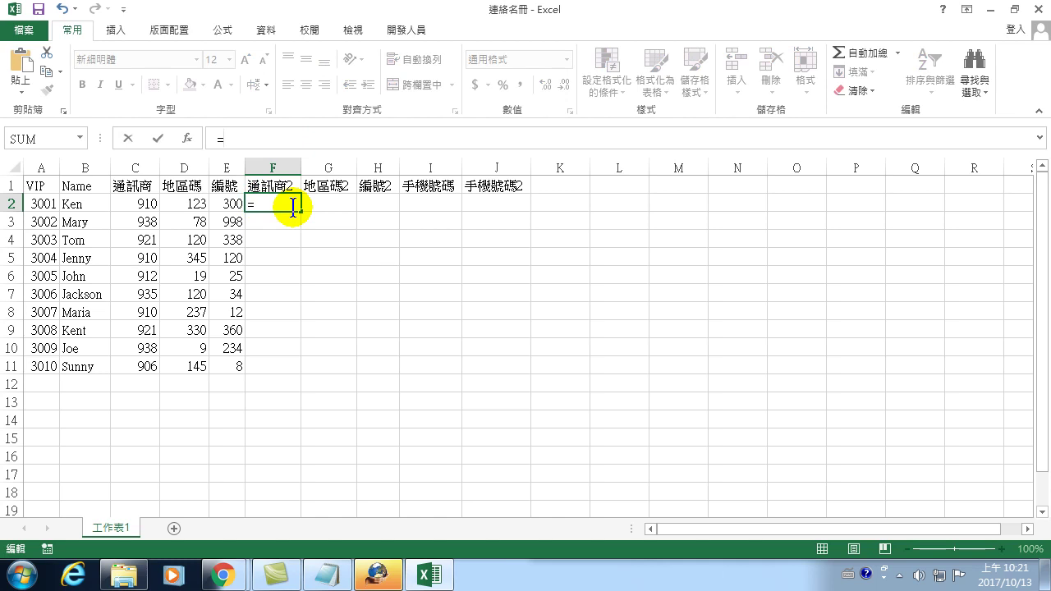
type("\"0\"")
type(" &")
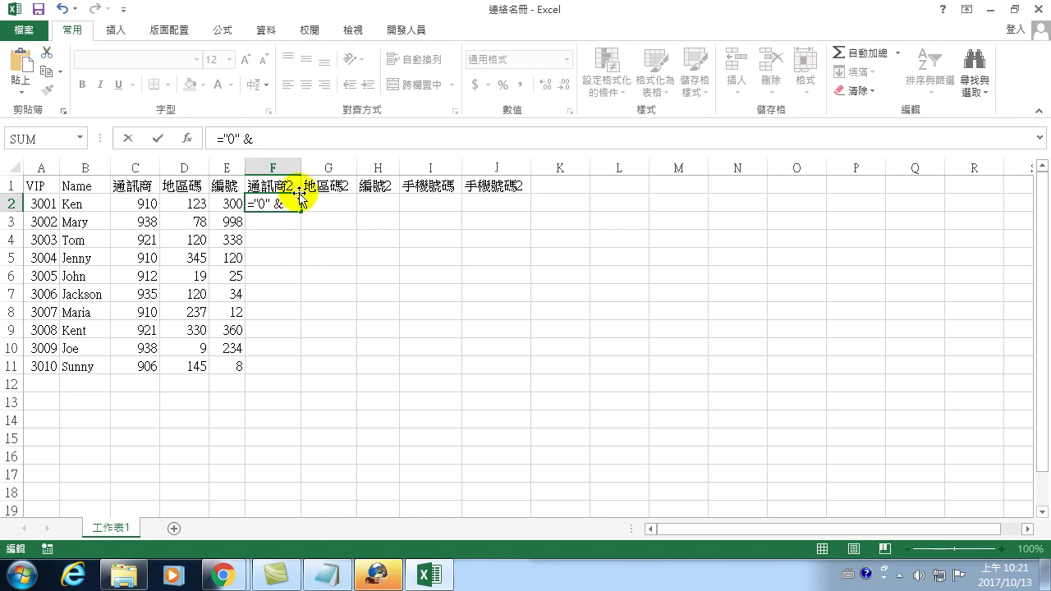
left_click(134, 205)
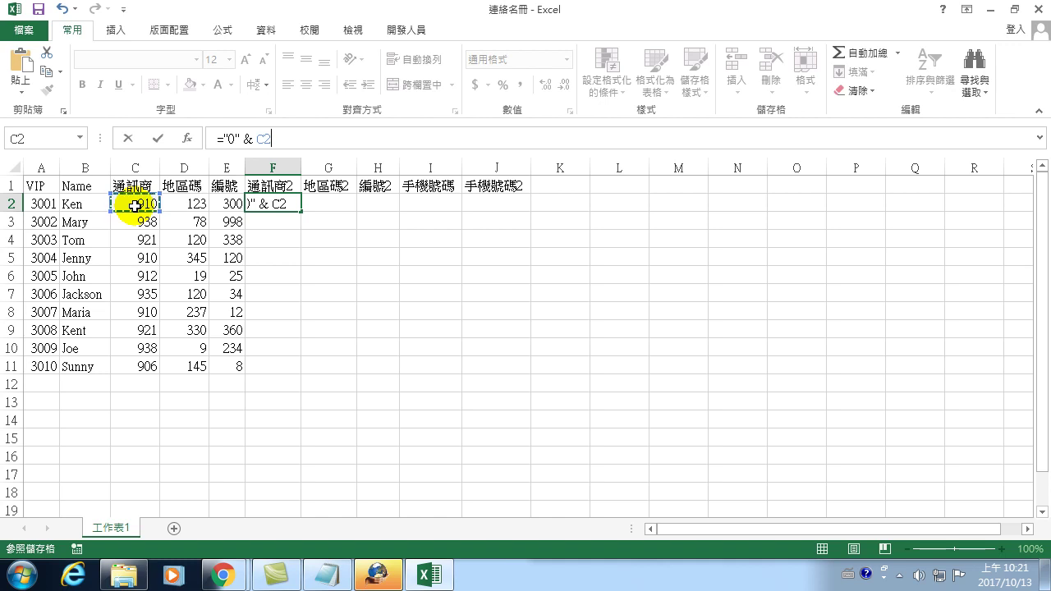
key("Return")
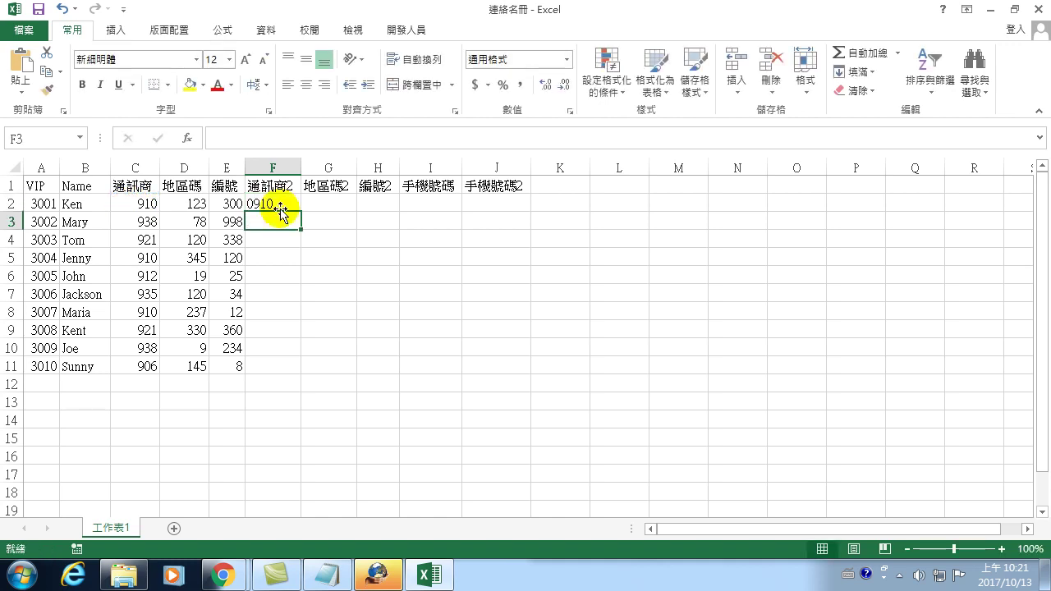
left_click(278, 205)
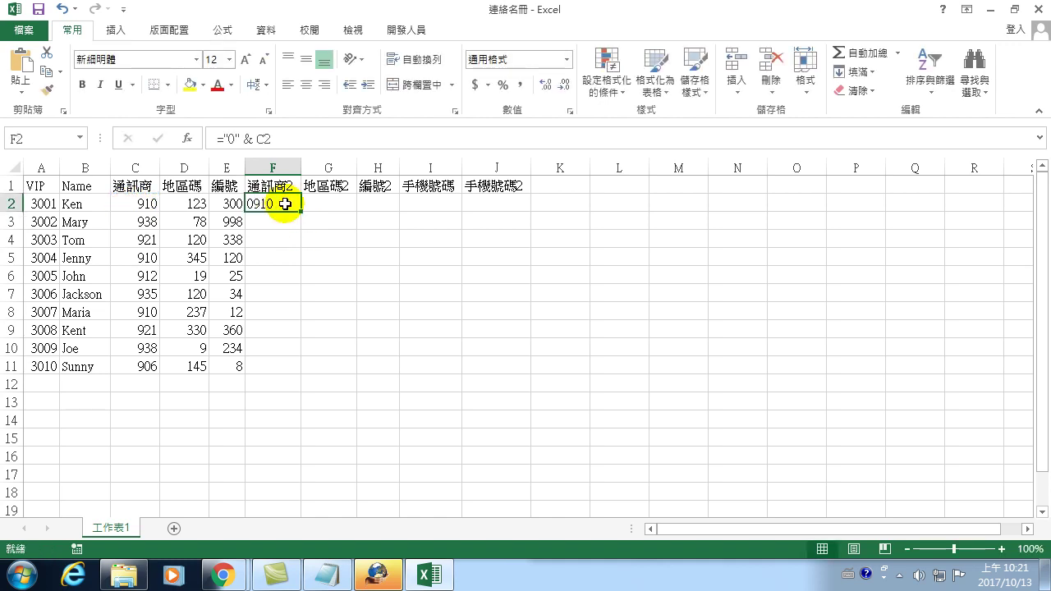
double_click(301, 211)
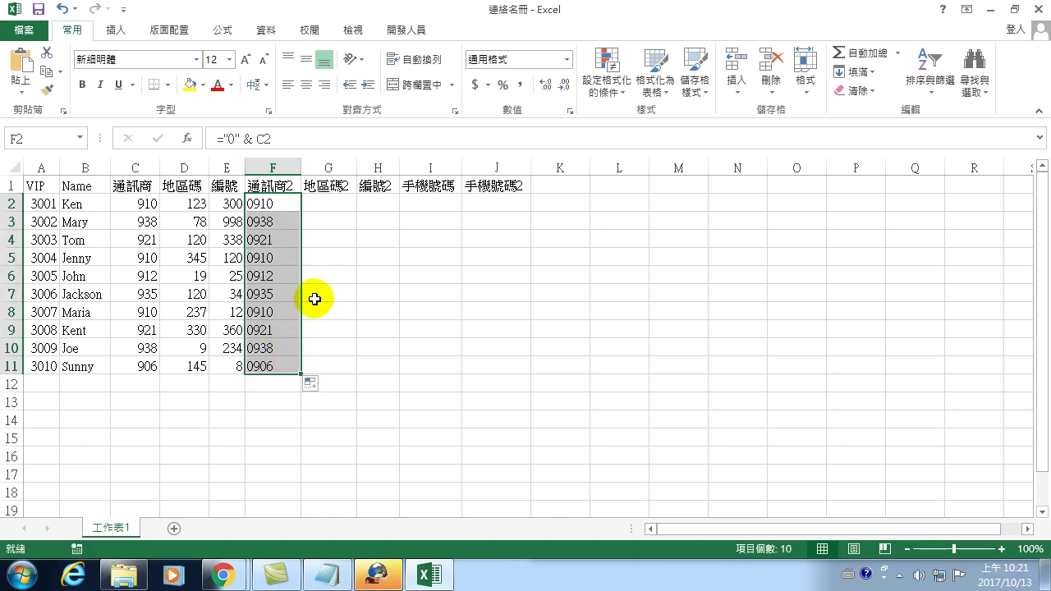
left_click(321, 201)
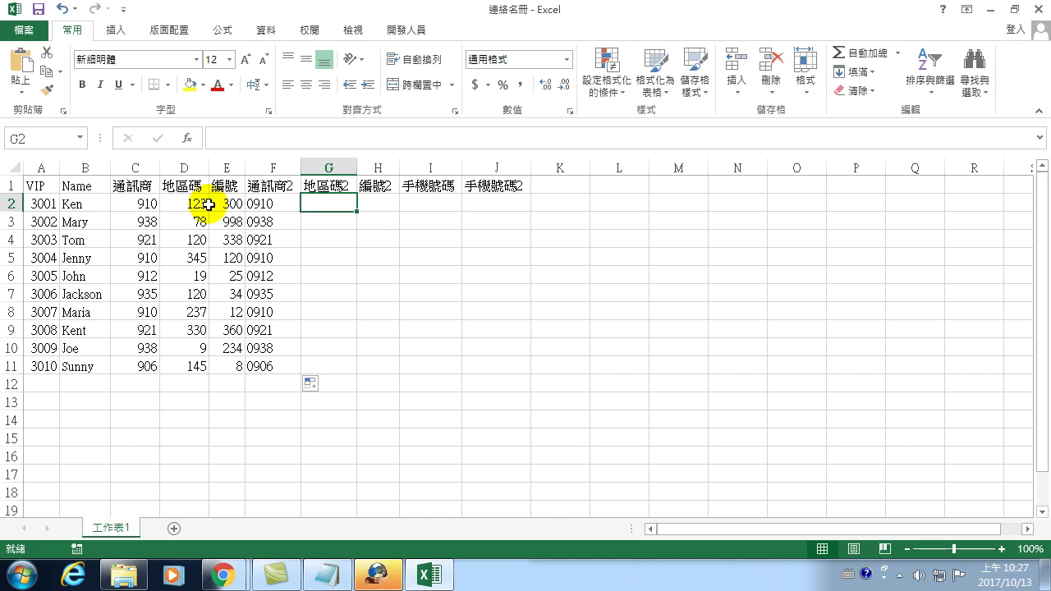
- Enter =LEN(D2) in G2 to count the area code's digits, returning 3
type("=")
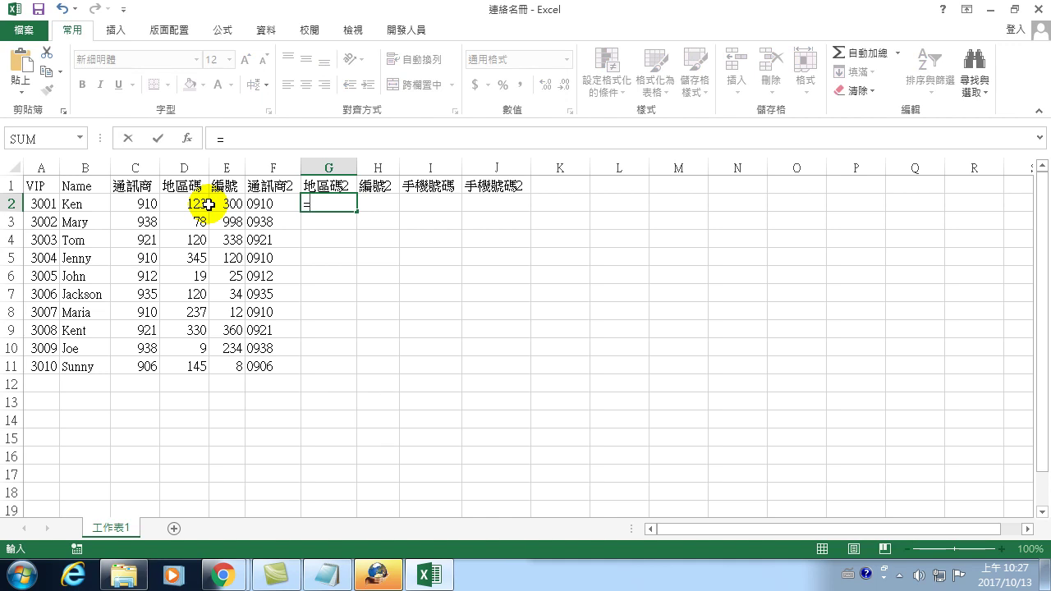
type("len")
key("Tab")
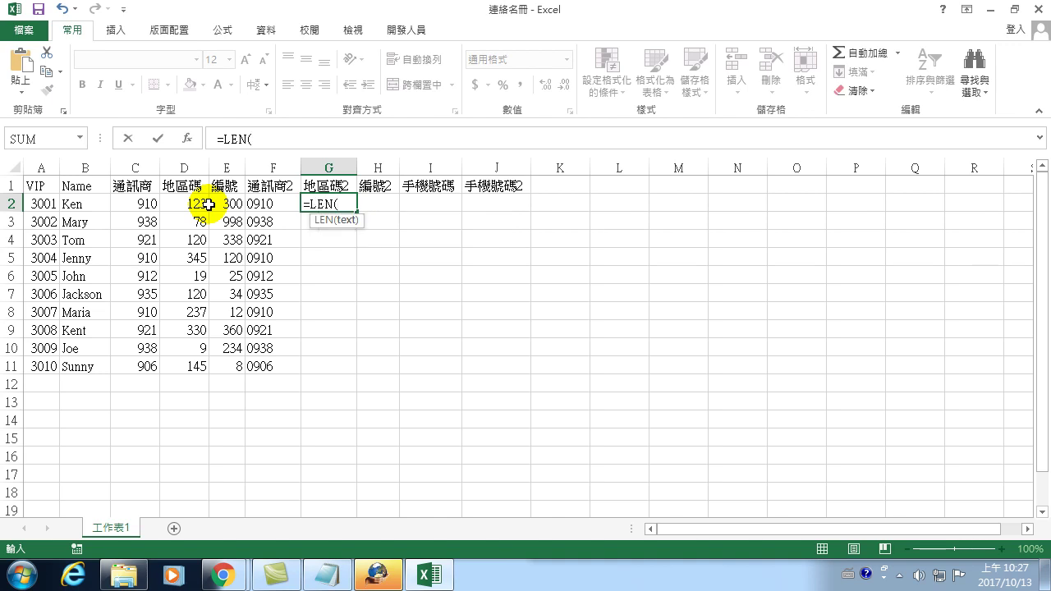
left_click(177, 202)
type(")")
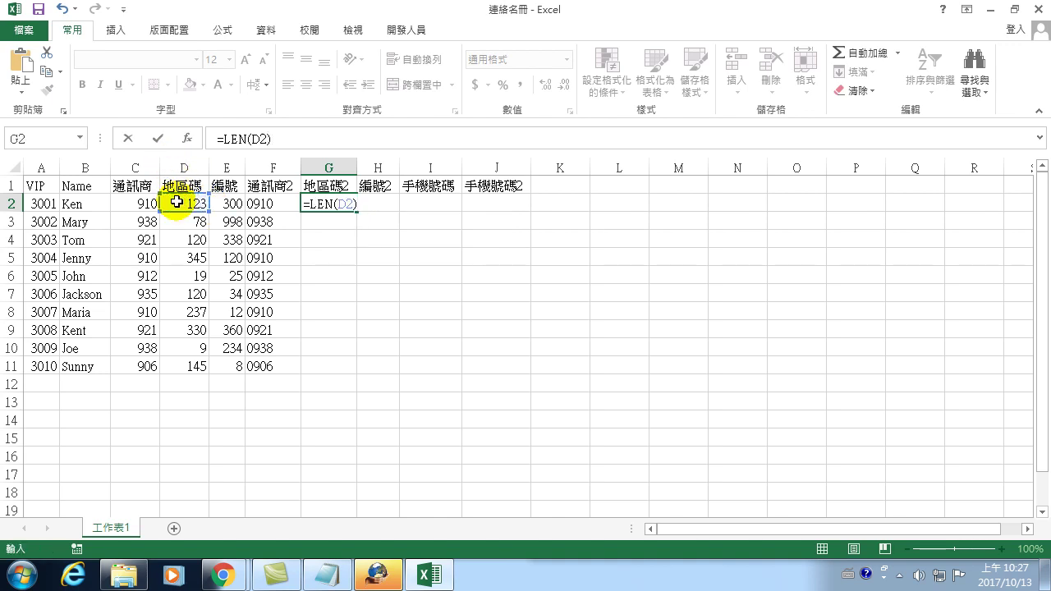
key("Return")
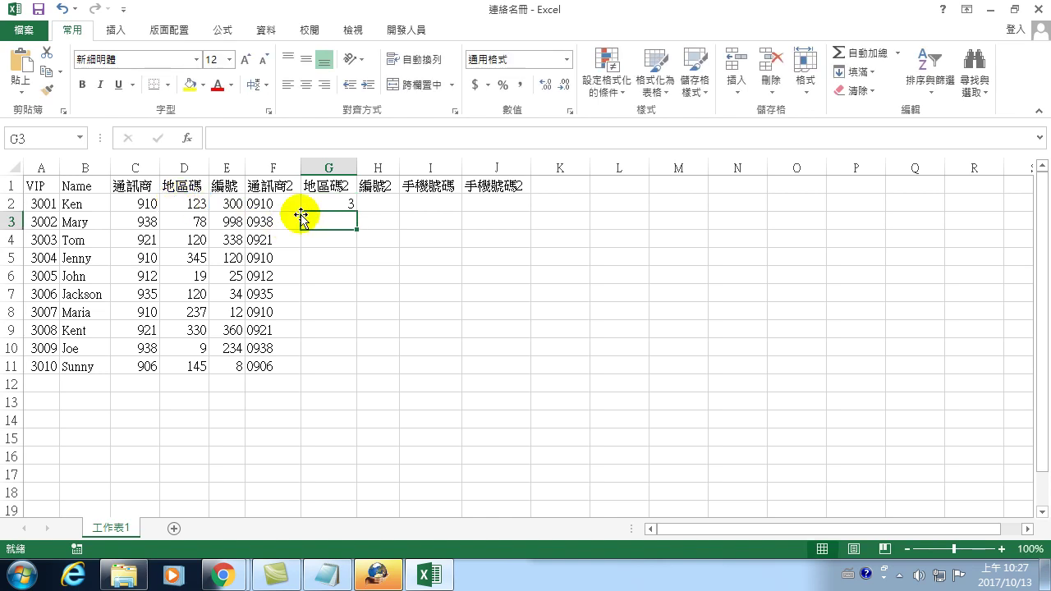
left_click(317, 204)
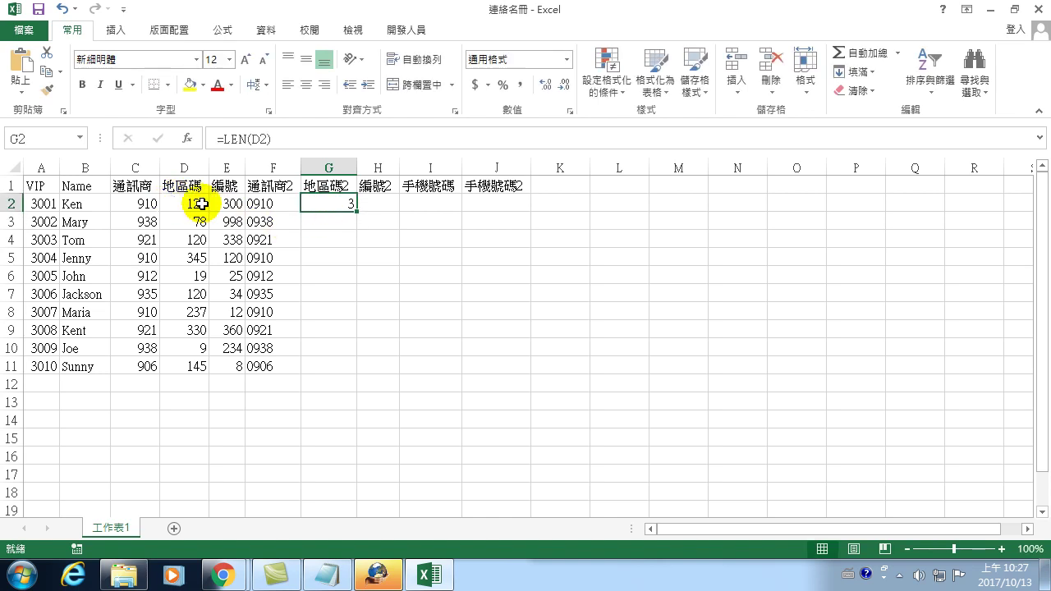
left_click(276, 138)
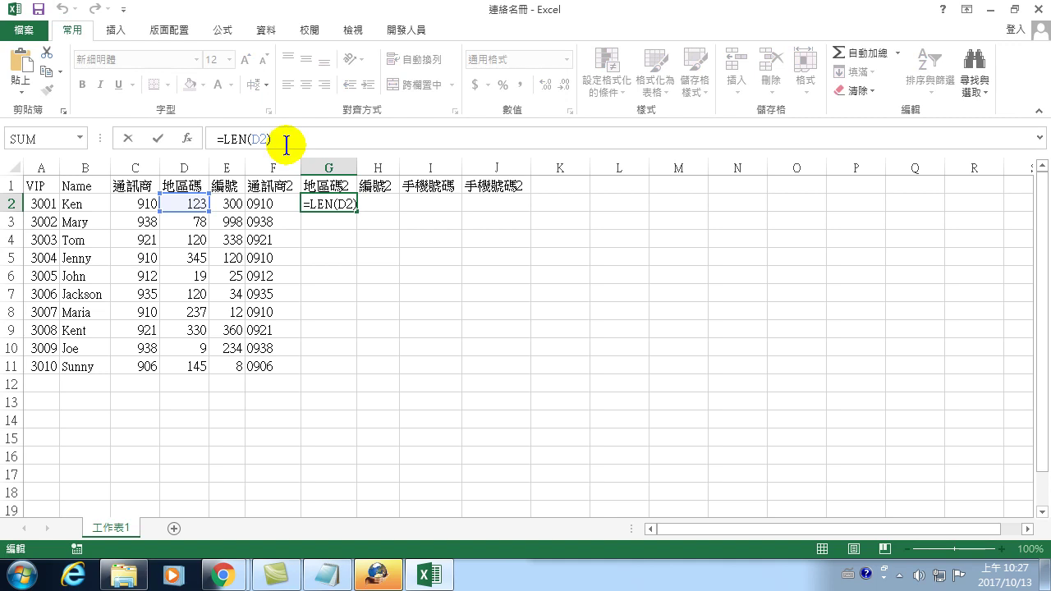
- Wrap G2's LEN test in IF: keep D2 when 3 digits, else test whether LEN(D2)=2
left_click(223, 139)
type("if")
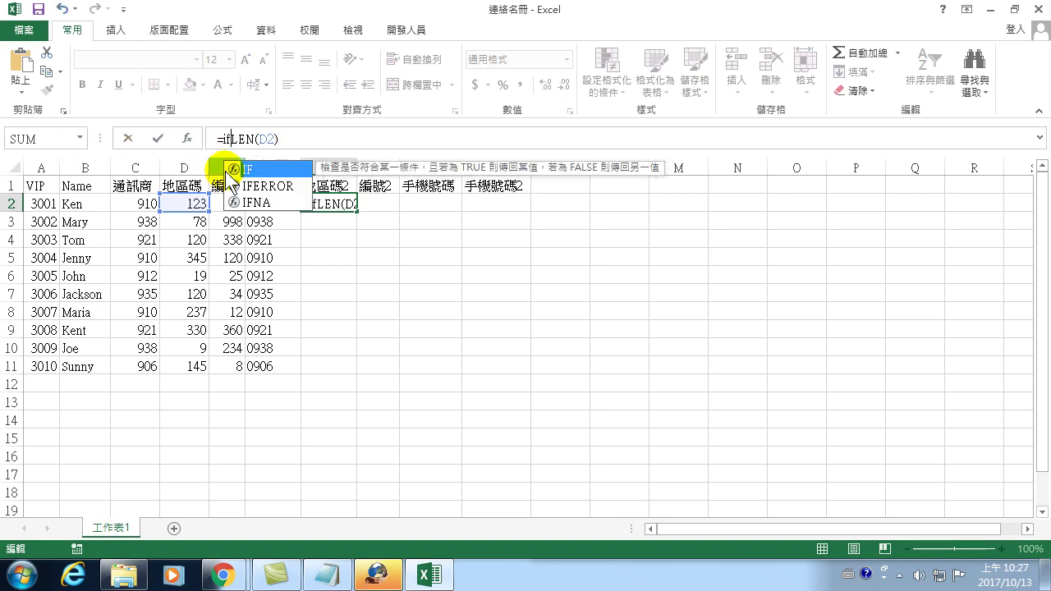
double_click(227, 170)
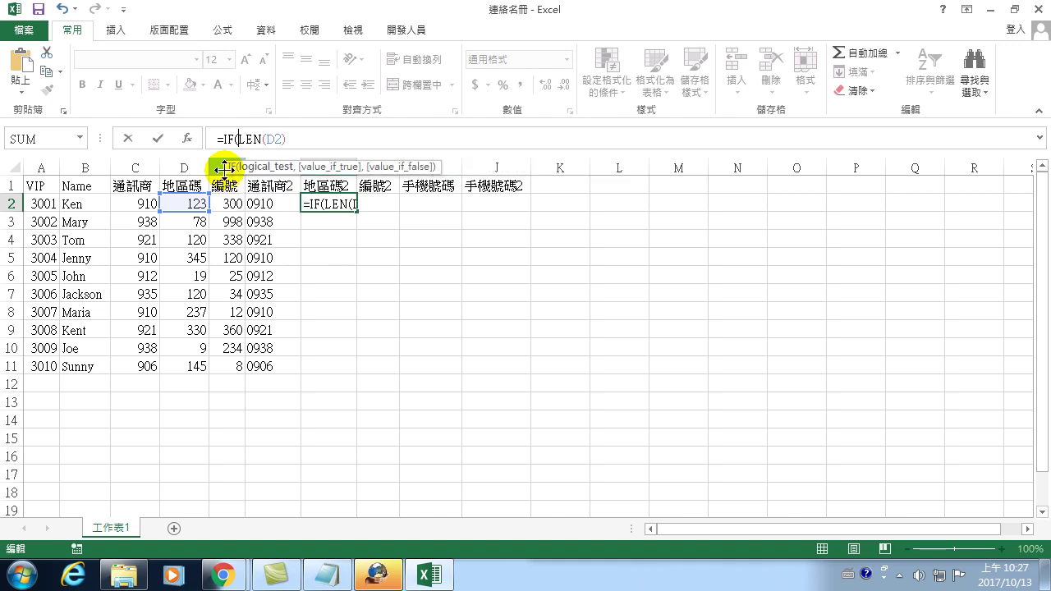
left_click(298, 136)
type("=3")
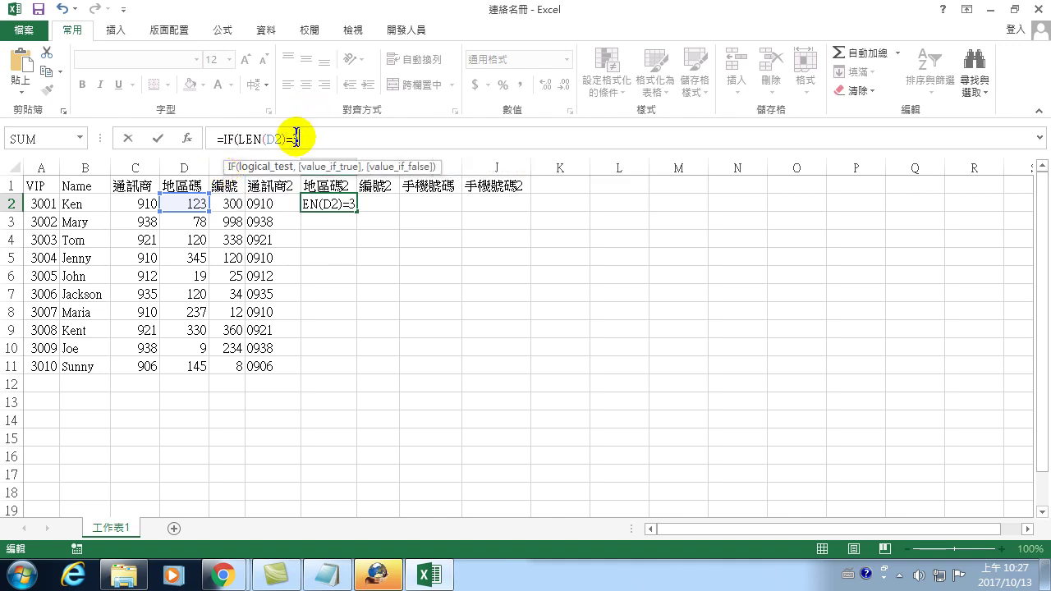
type(",")
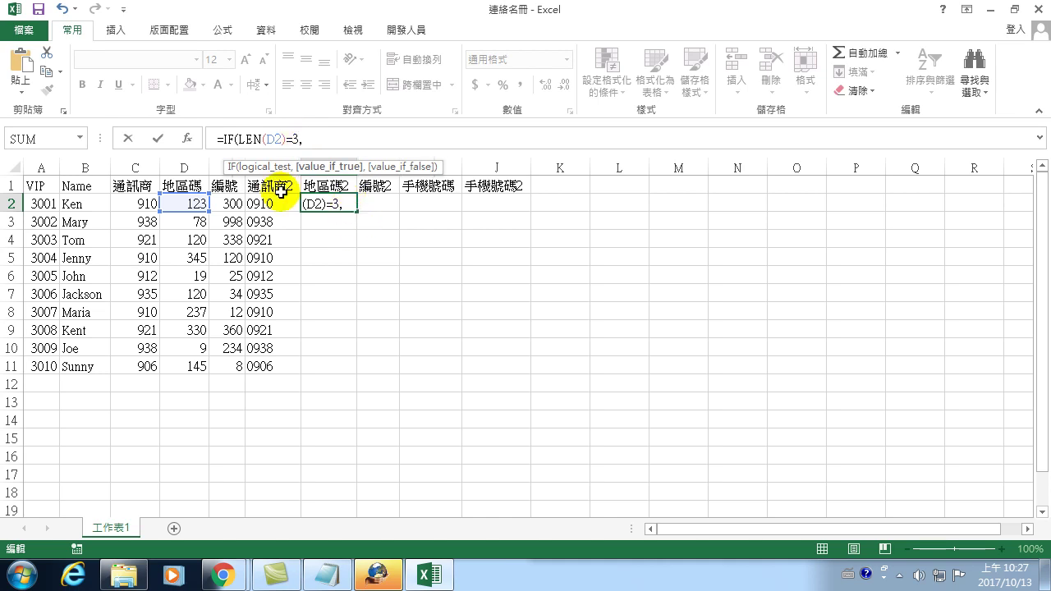
left_click(180, 202)
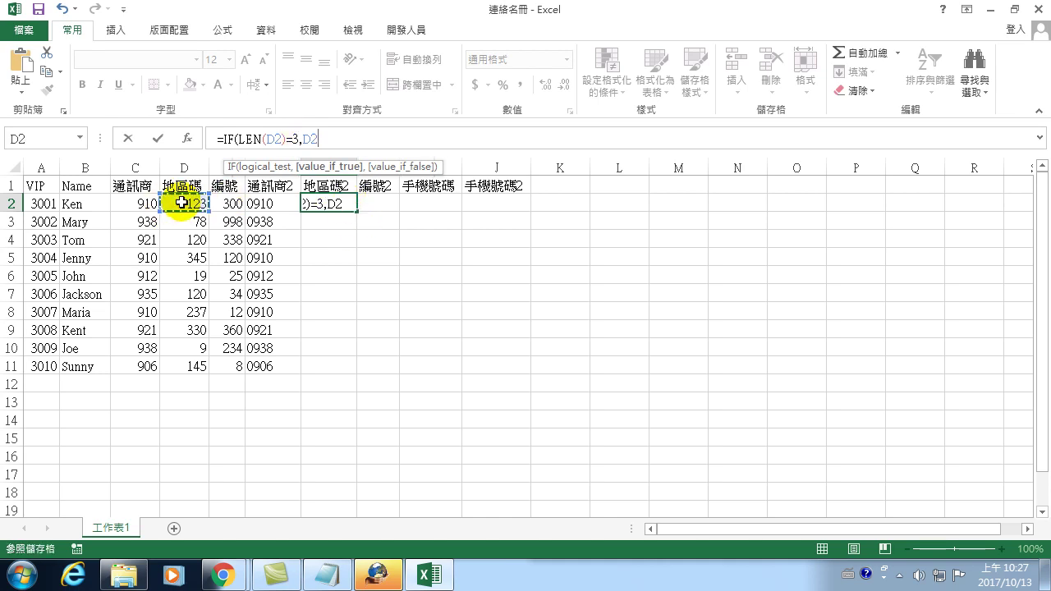
type(",")
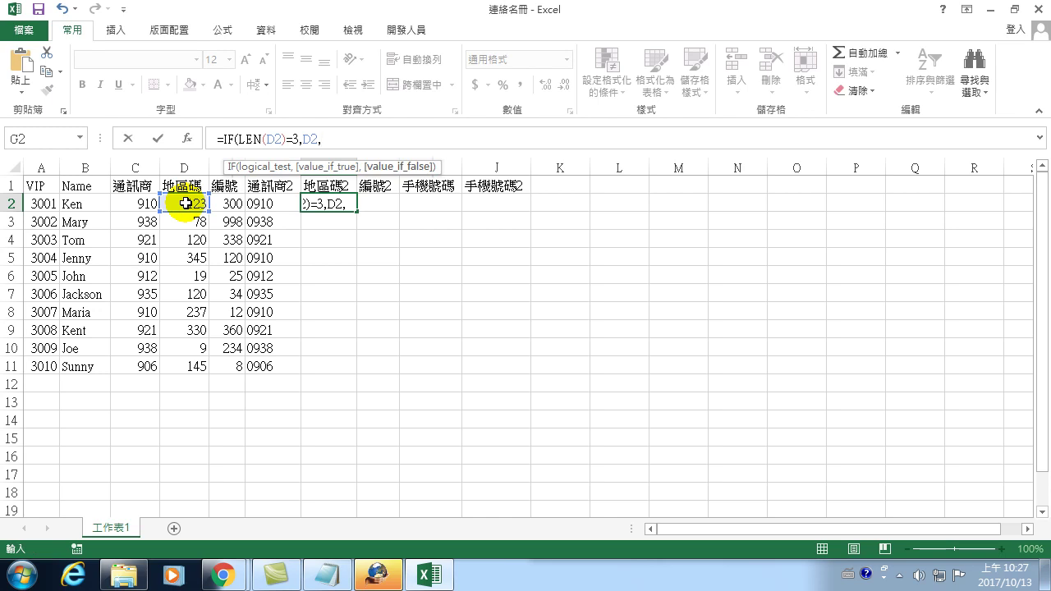
type("if")
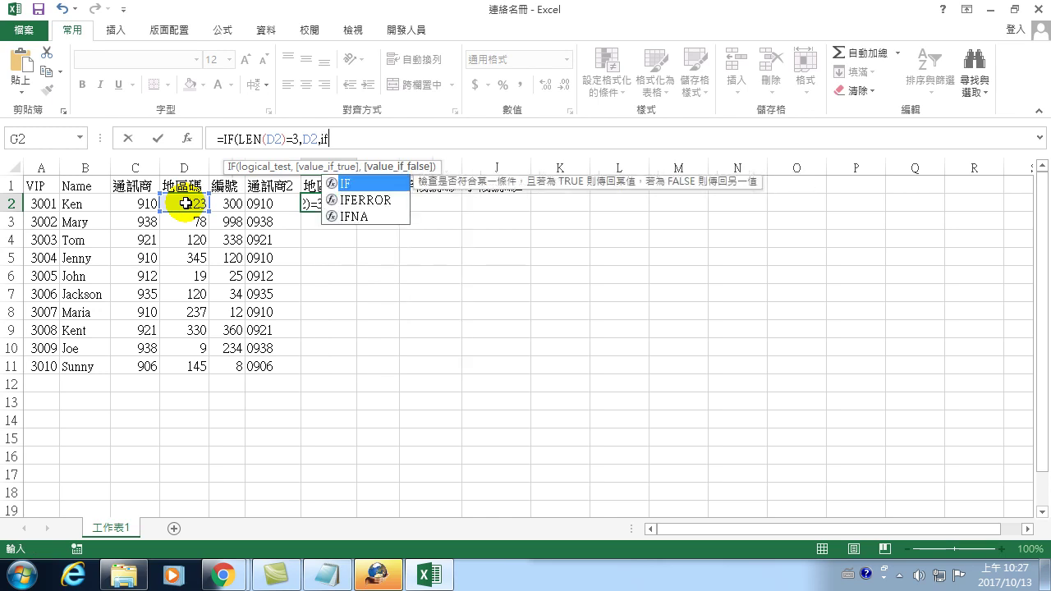
key("Tab")
type("len")
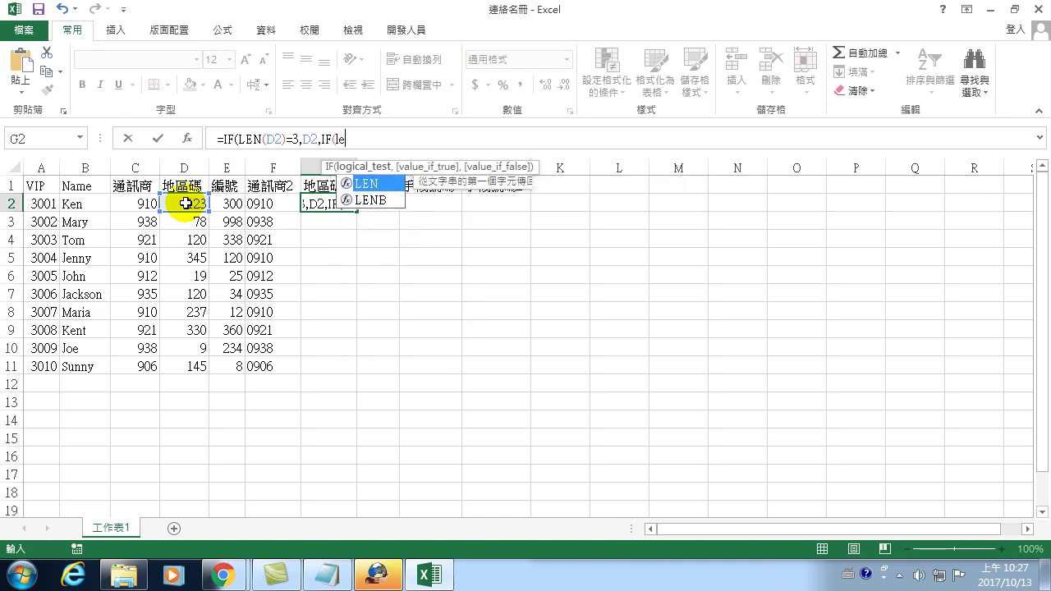
key("Tab")
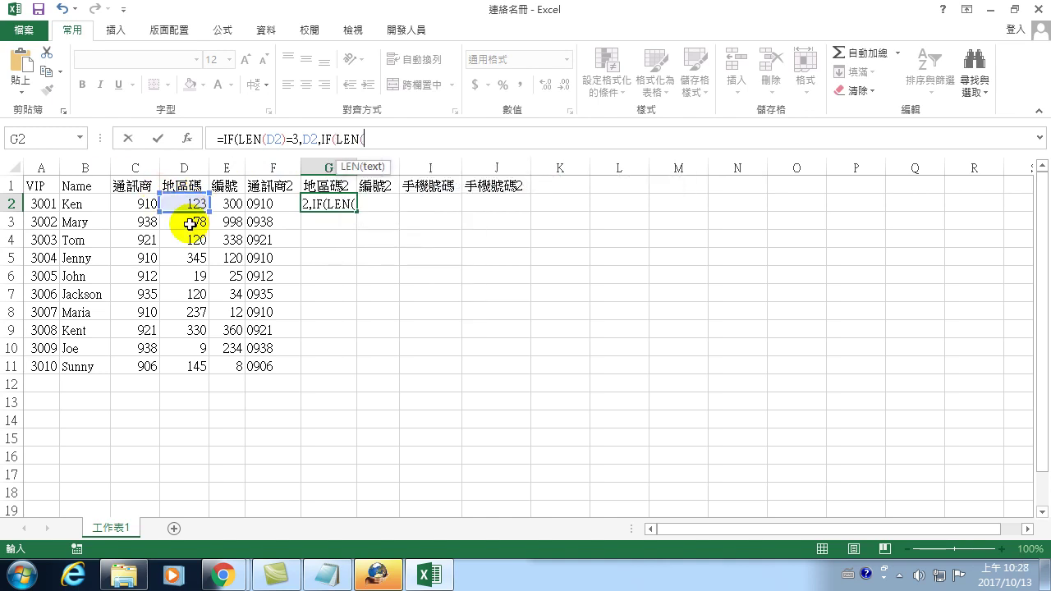
left_click(184, 204)
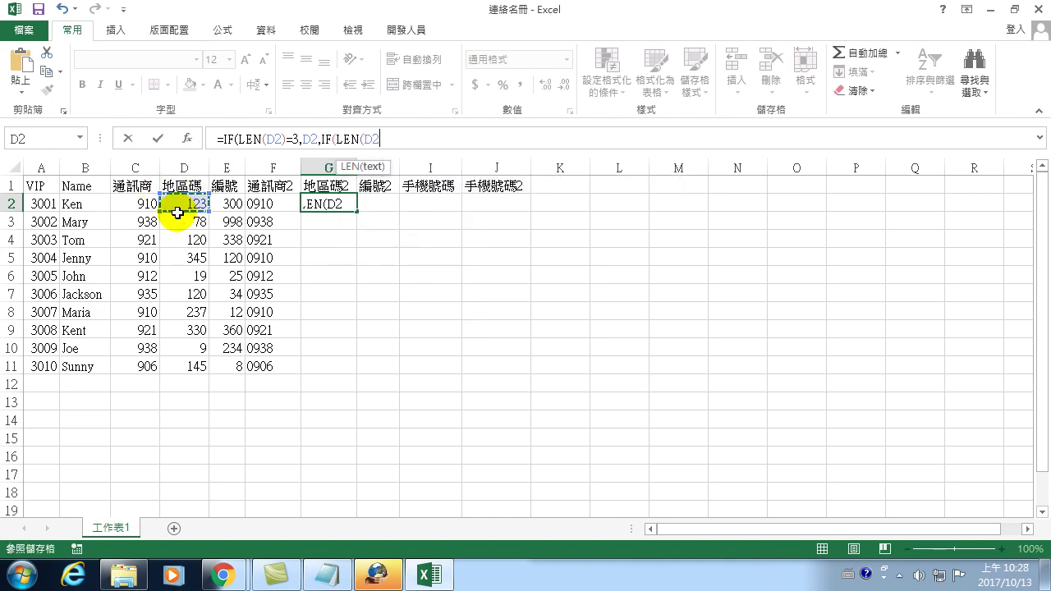
type(")")
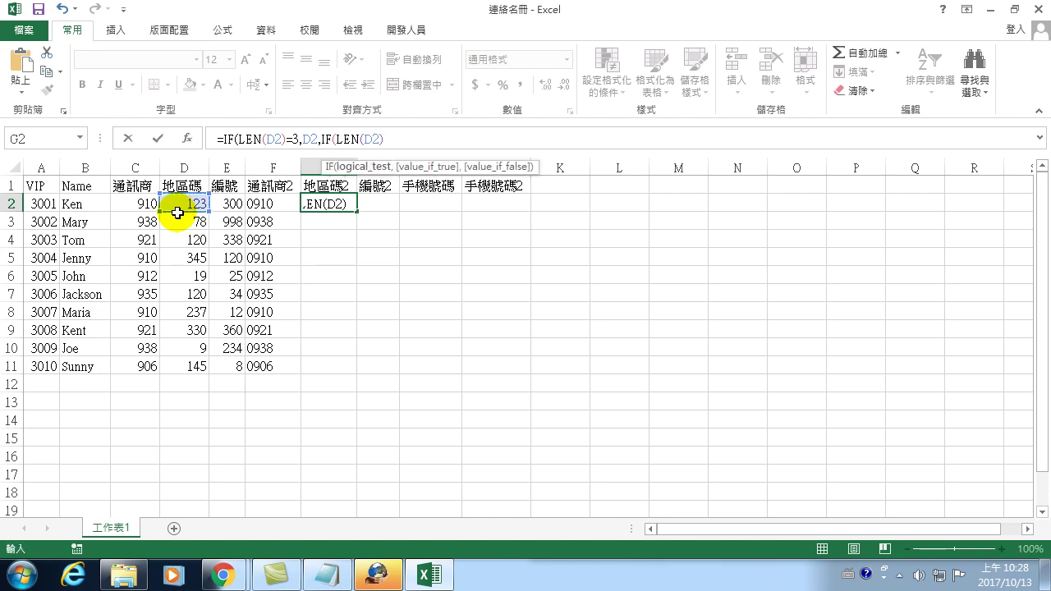
type("=2")
type(",")
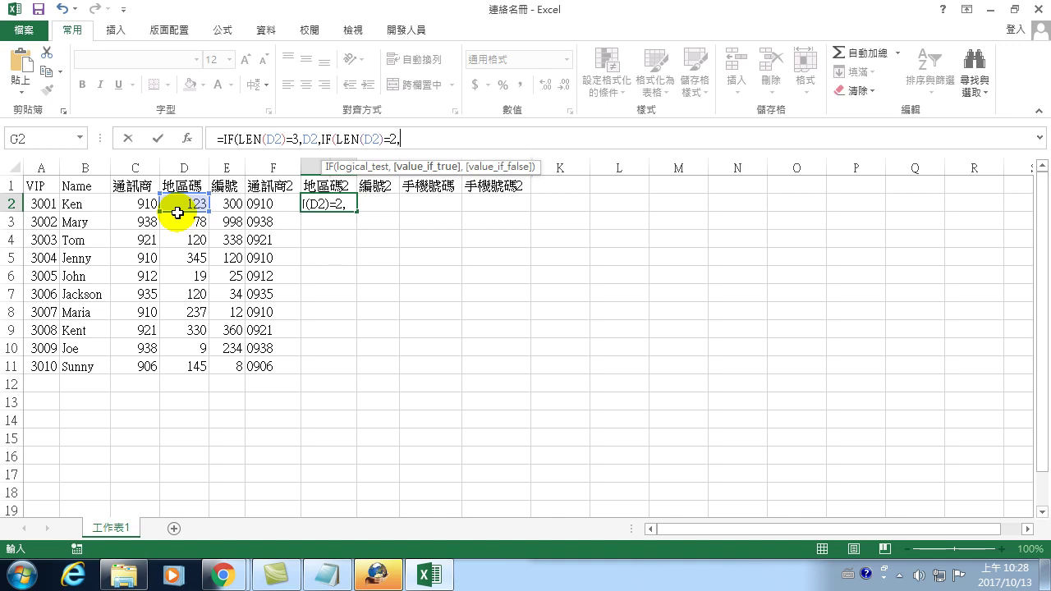
type("\"")
type("0\"")
type(" &")
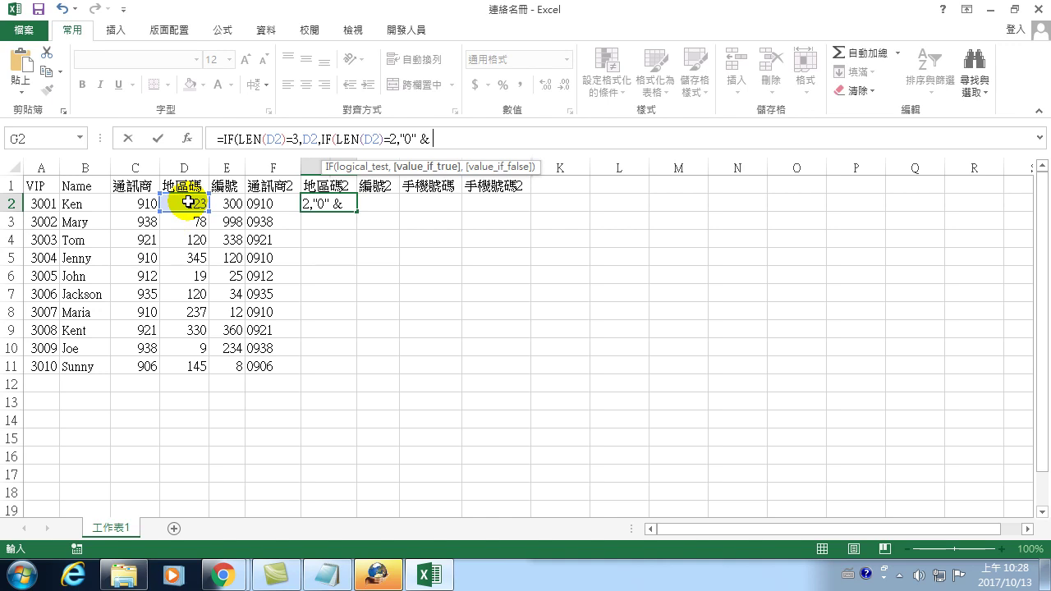
- Complete the nested formula with "0"&D2 and "00"&D2 branches, fix the parentheses and confirm
left_click(188, 201)
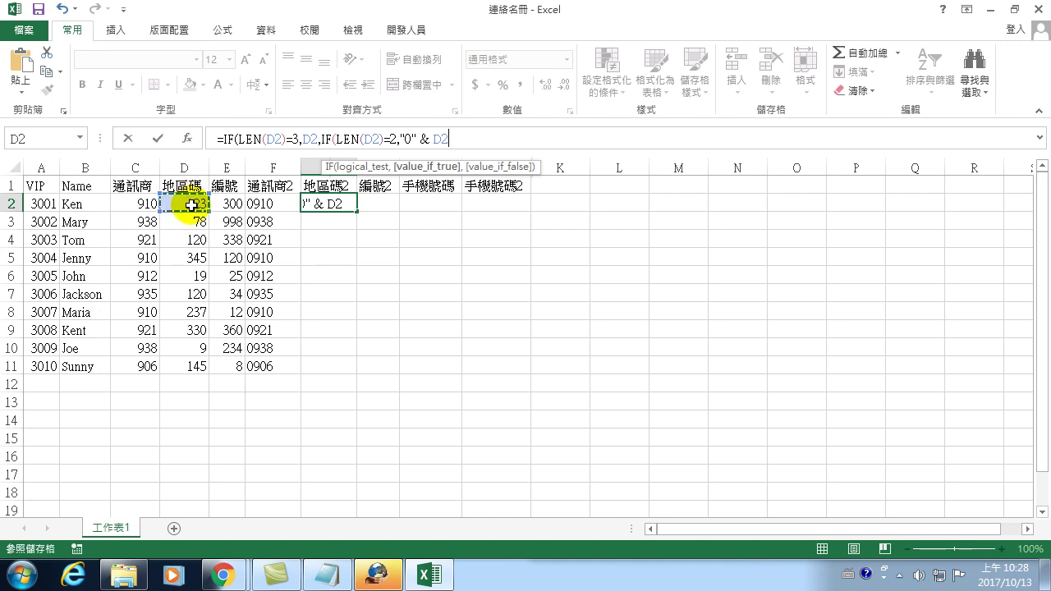
type(",")
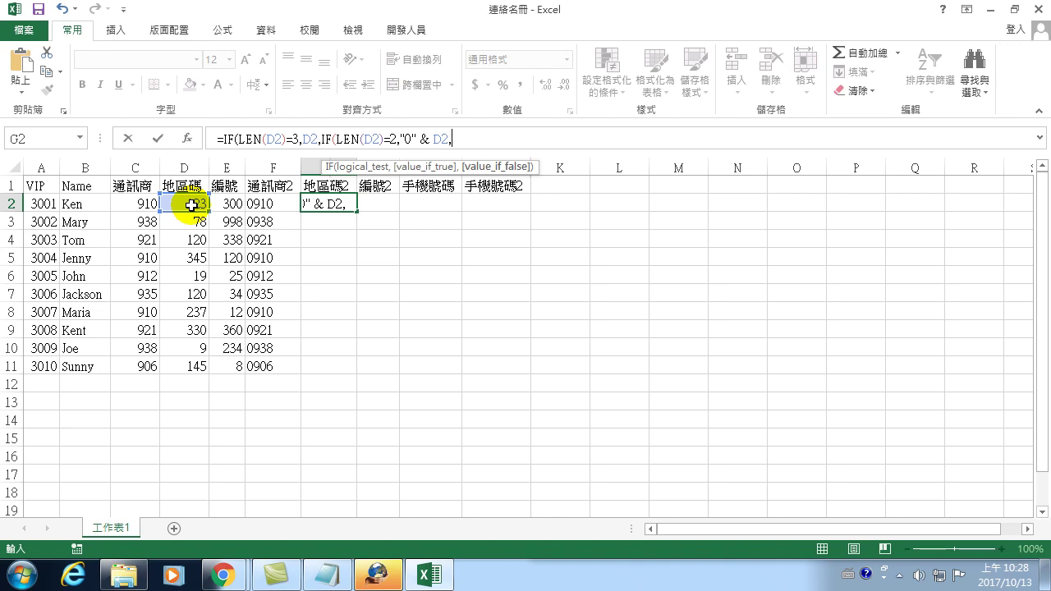
type("\"00\" ")
type("&")
left_click(190, 205)
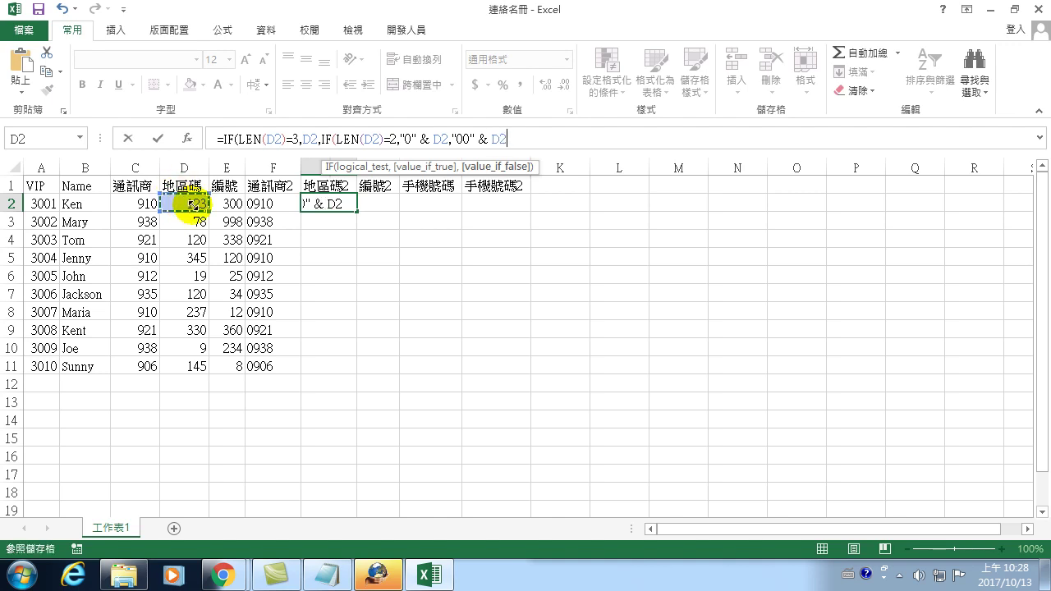
left_click_drag(184, 204, 202, 216)
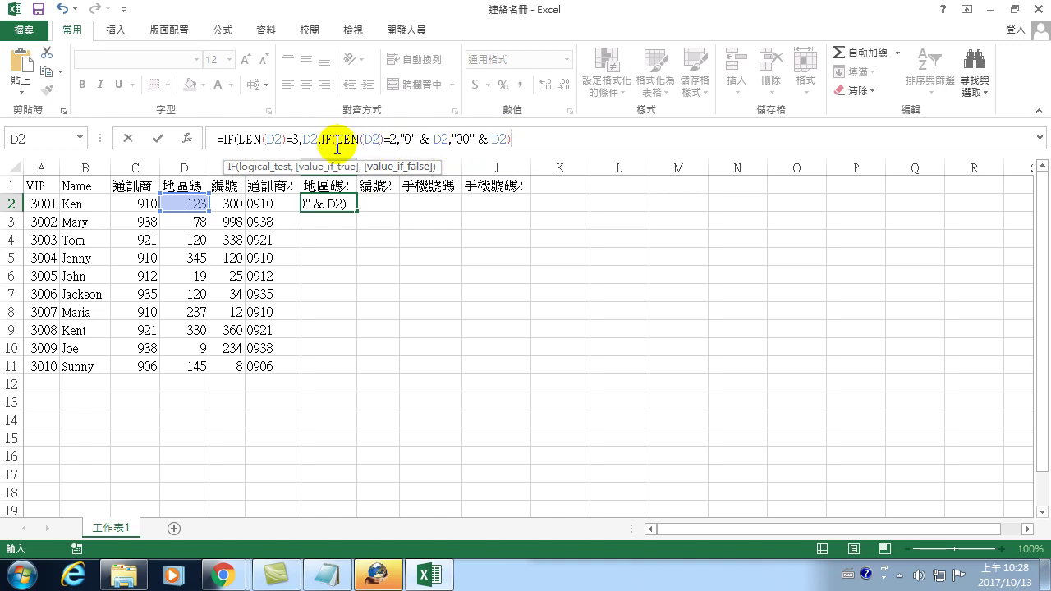
left_click(521, 135)
type(")")
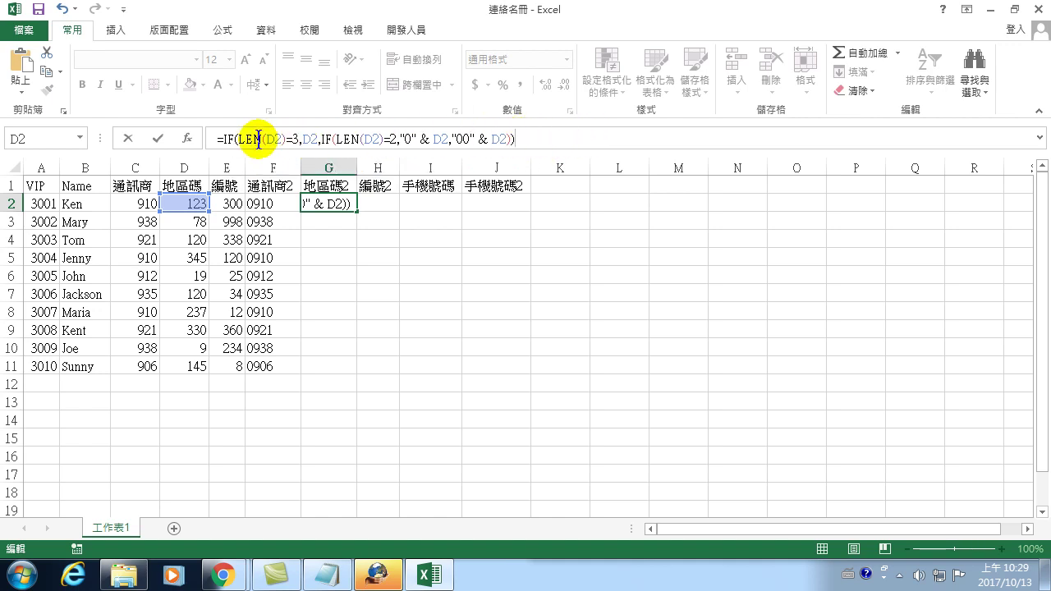
key("BackSpace")
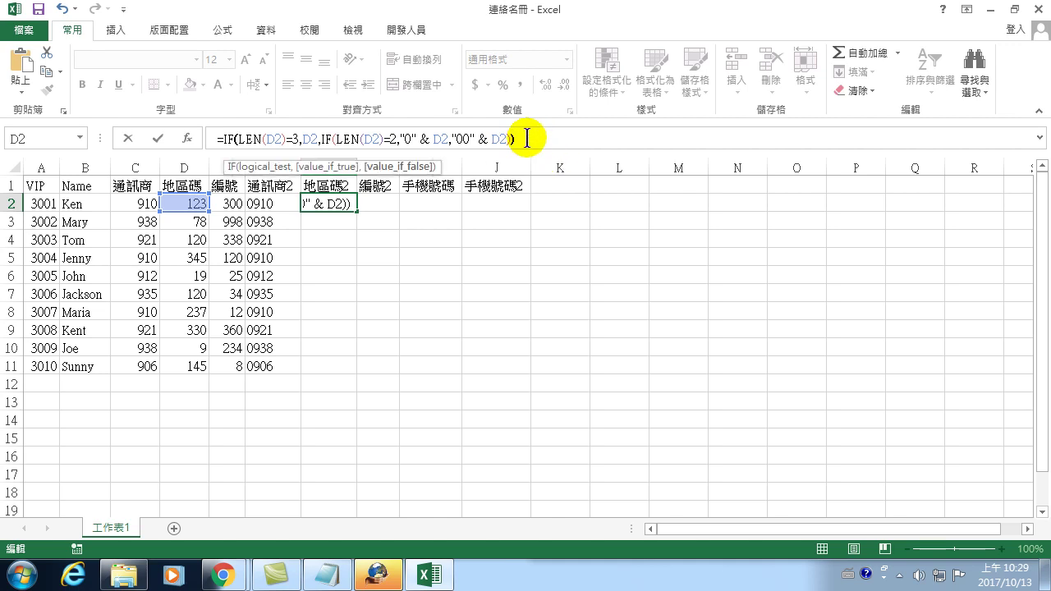
key("End")
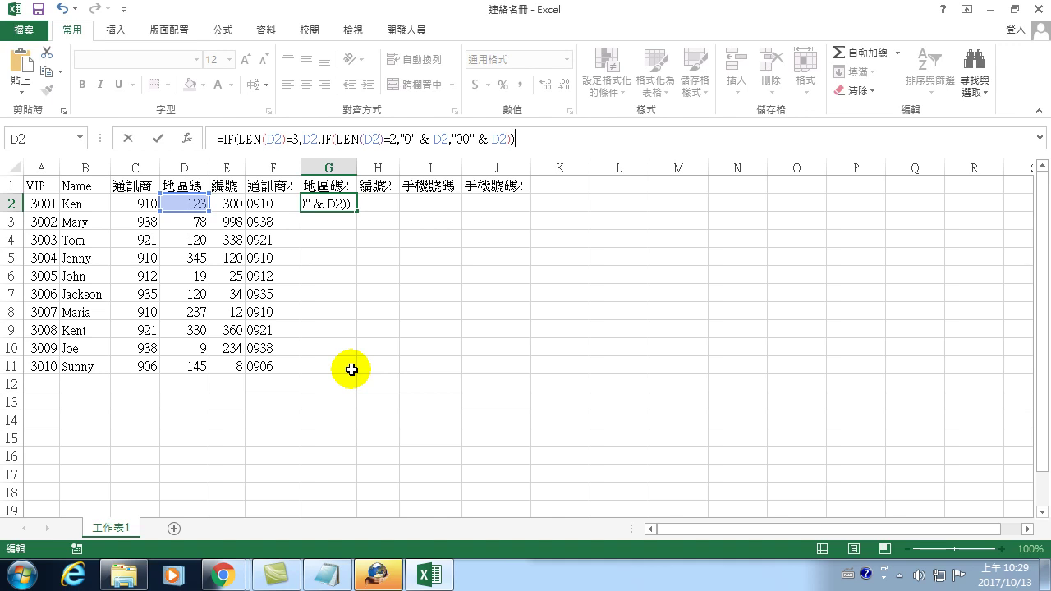
key("Return")
- Fill the G2 formula down to G11 and copy its formula text
left_click(344, 203)
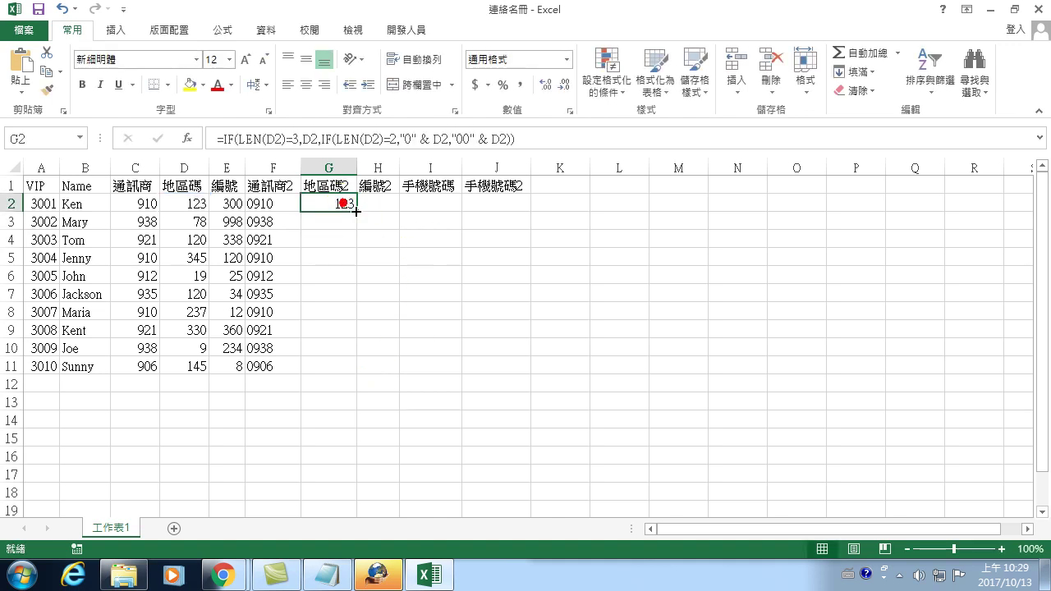
double_click(356, 211)
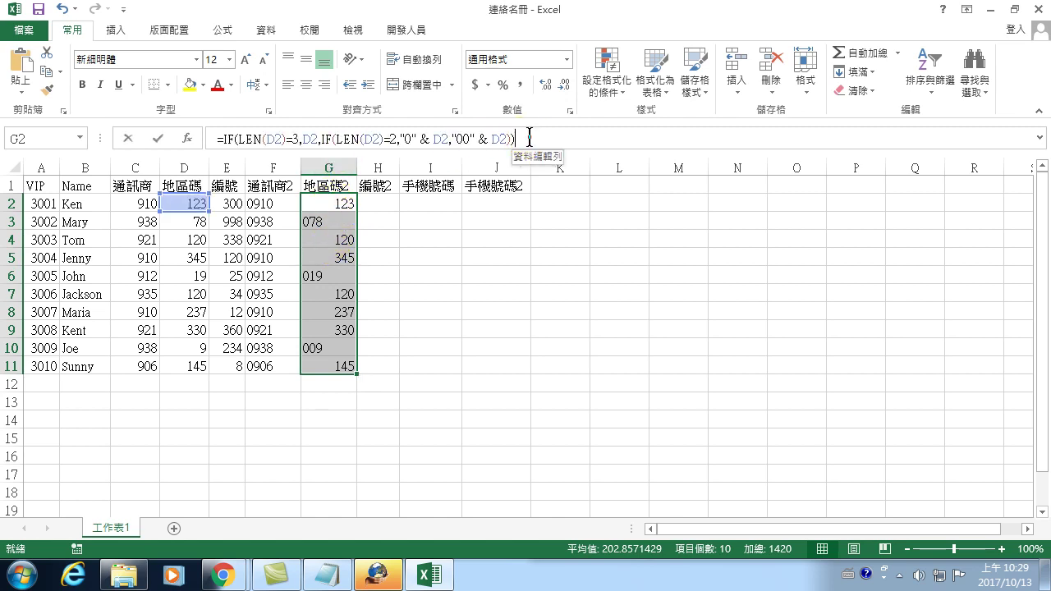
left_click_drag(515, 139, 215, 139)
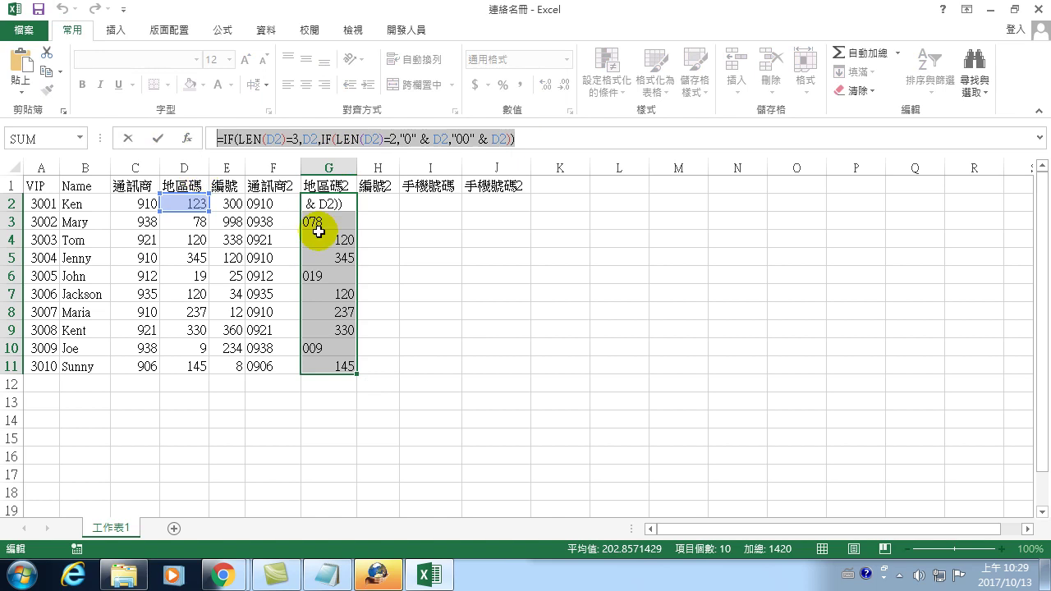
key("Return")
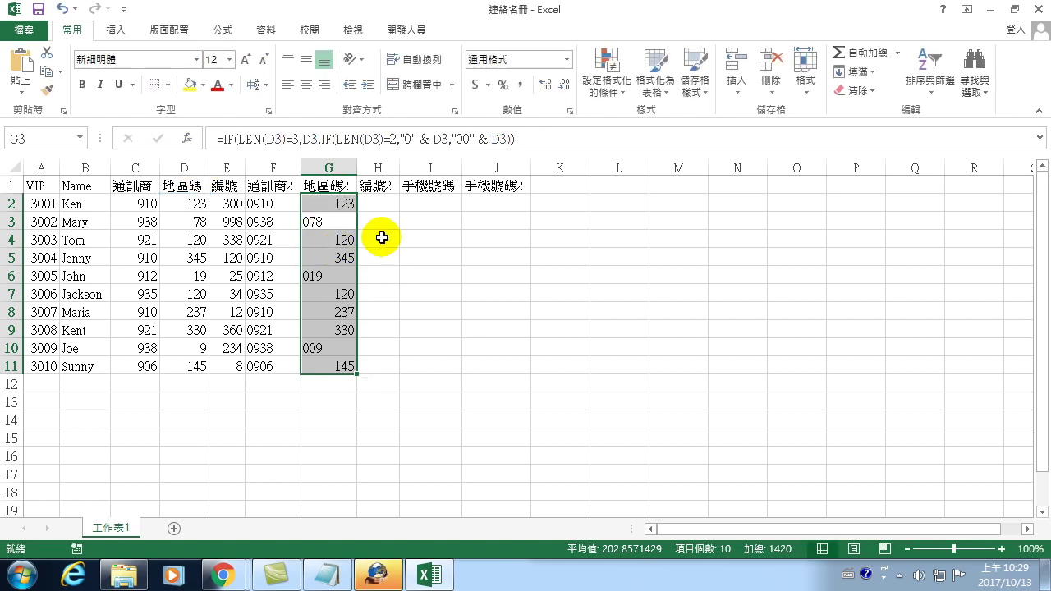
left_click(379, 202)
left_click(365, 137)
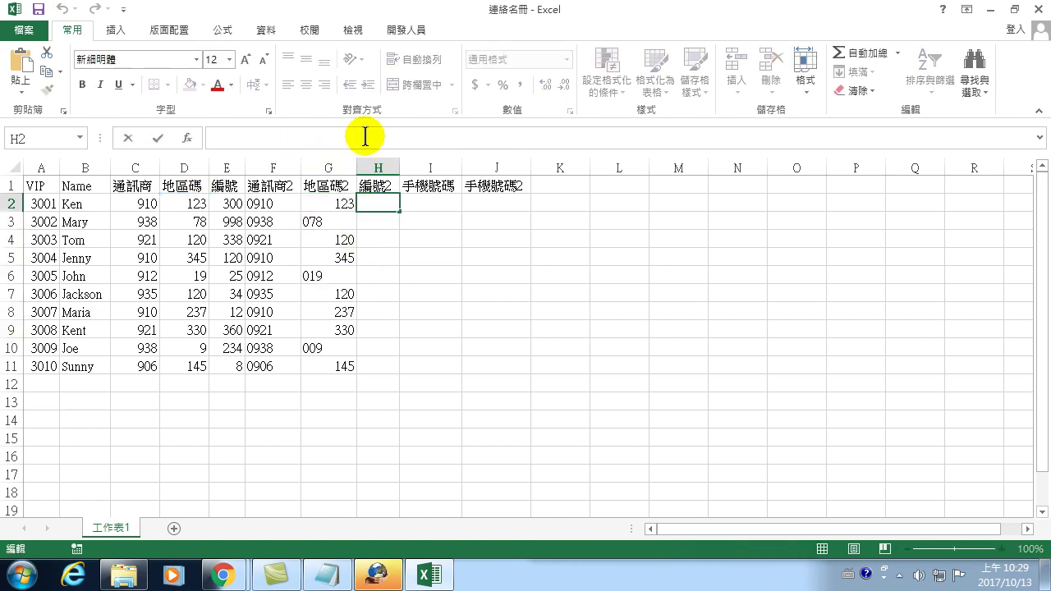
- Paste the G2 padding formula into H2 and replace each D2 reference with E2
key("ctrl+v")
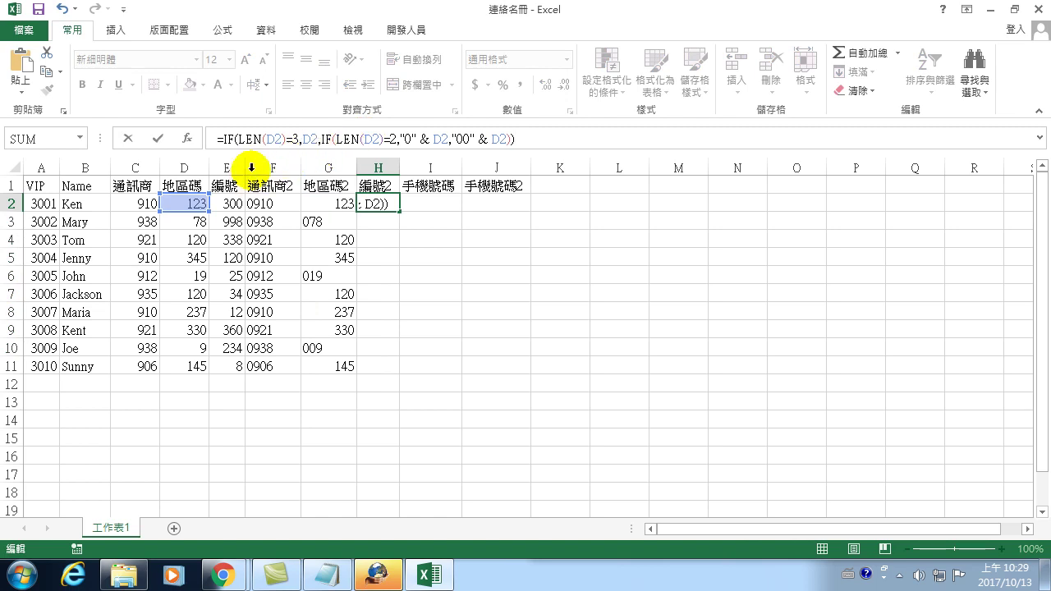
double_click(274, 139)
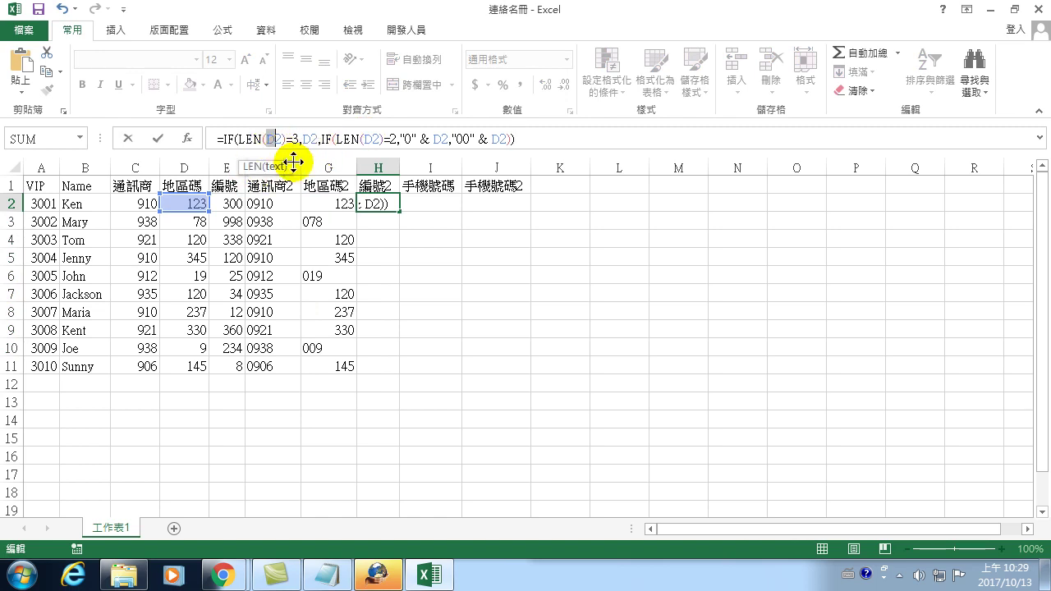
type("e2")
double_click(364, 139)
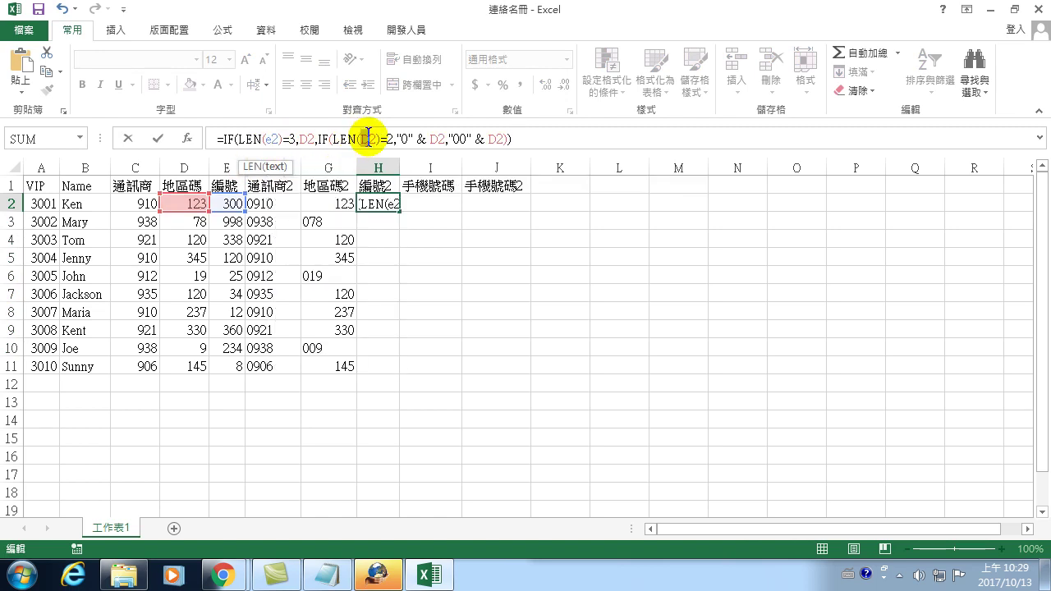
type("e2")
double_click(302, 139)
type("e")
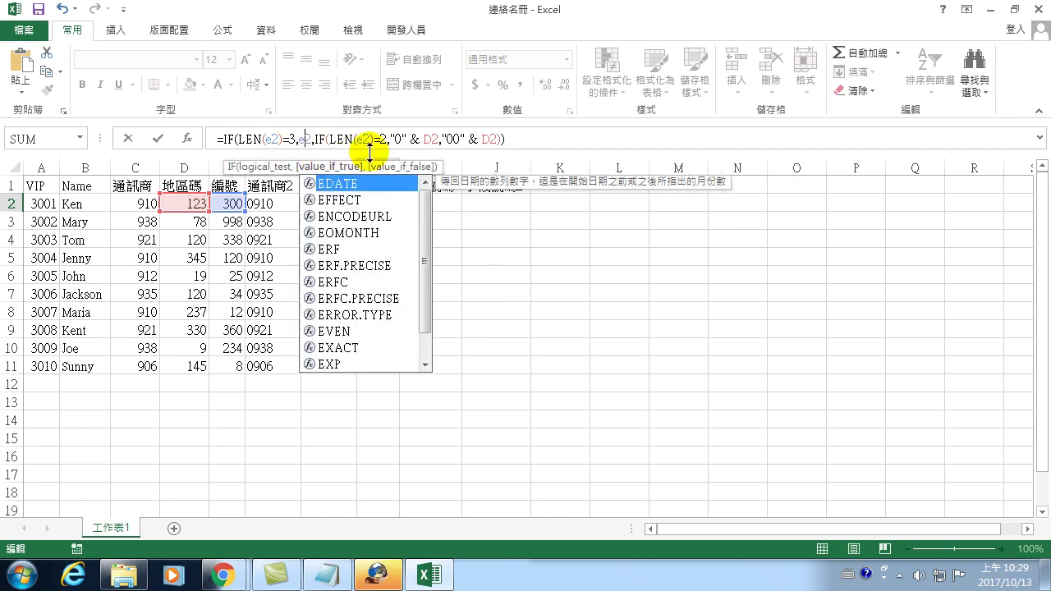
type("2")
double_click(425, 139)
type("e2")
double_click(489, 138)
type("e2")
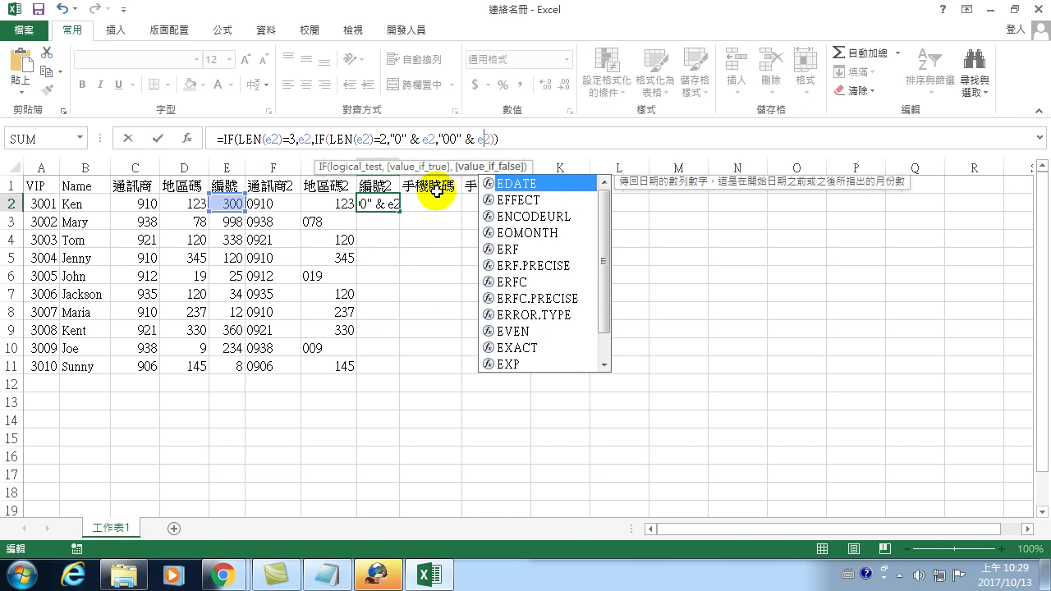
key("Return")
- Copy the H2 formula down to H11, giving numbers like 025 and 008
left_click(382, 201)
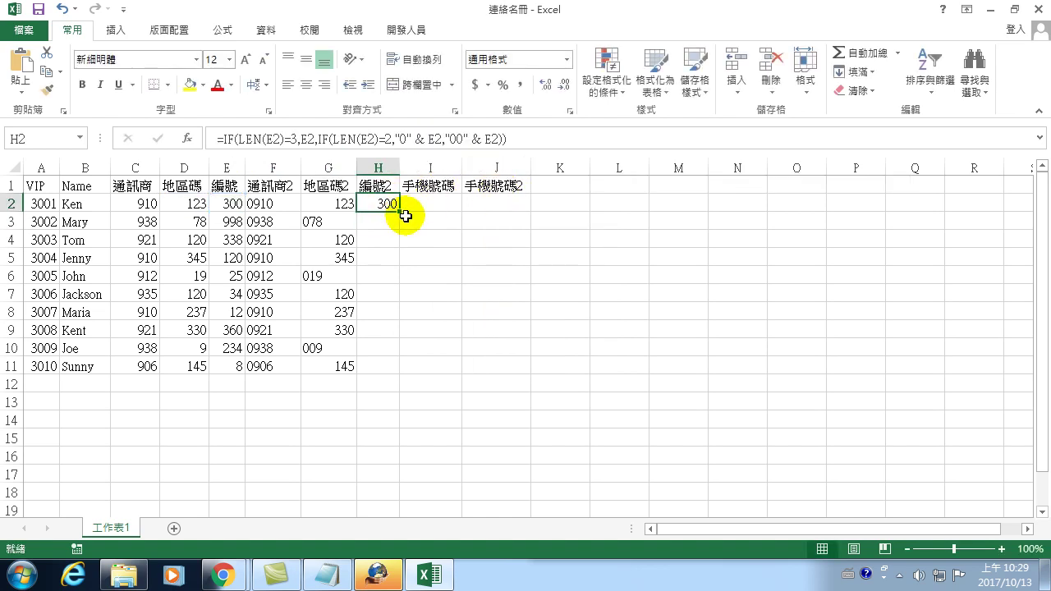
double_click(399, 212)
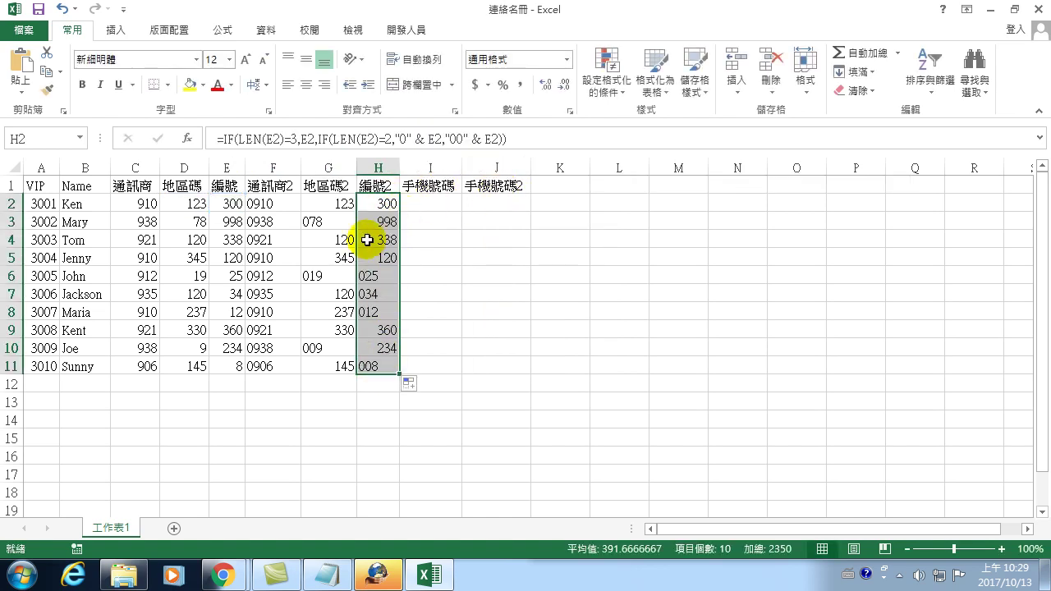
left_click(429, 202)
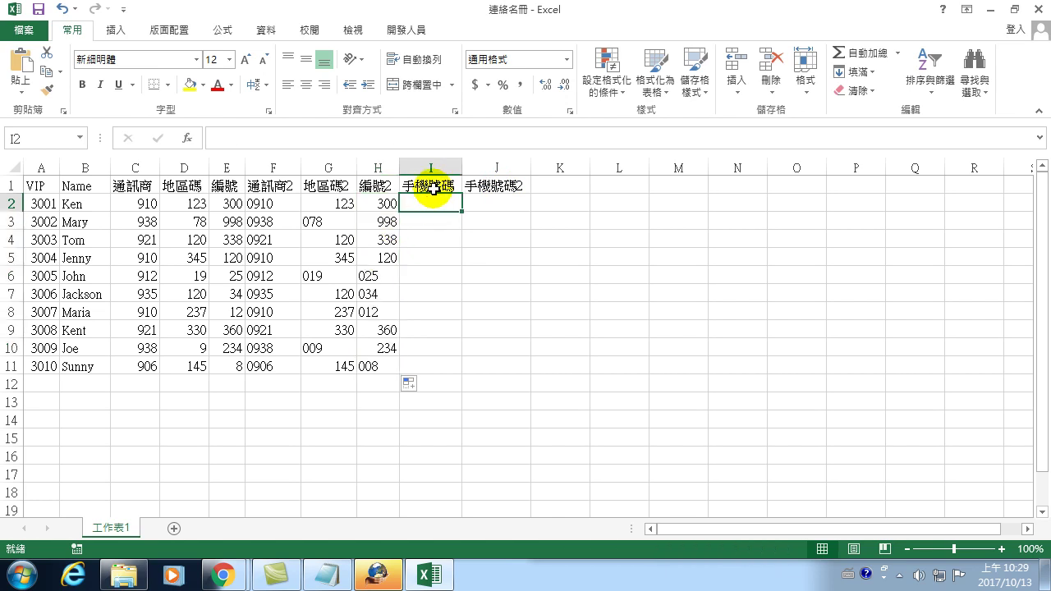
type("=")
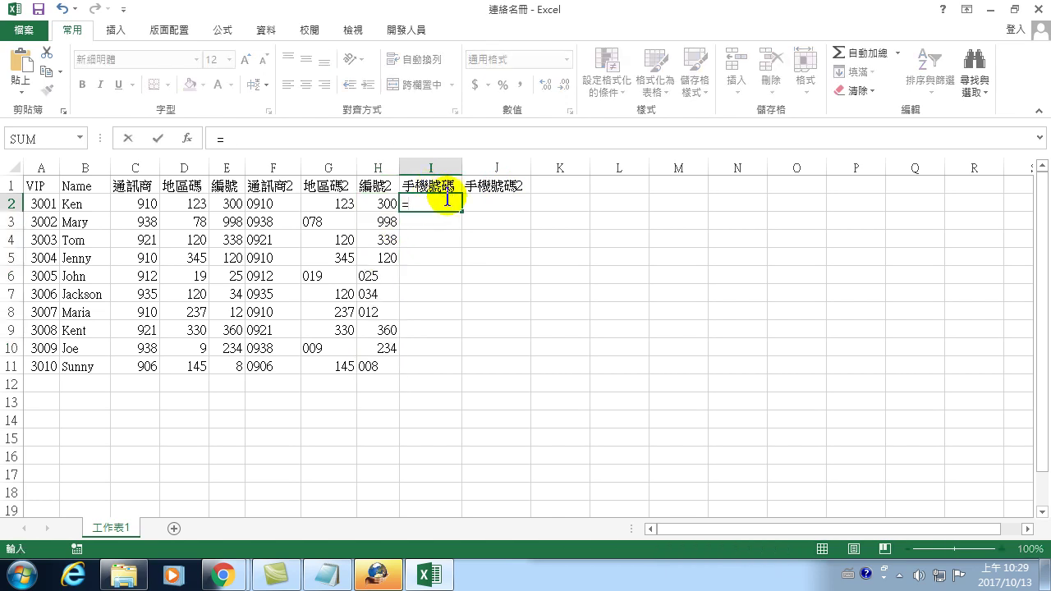
left_click(273, 203)
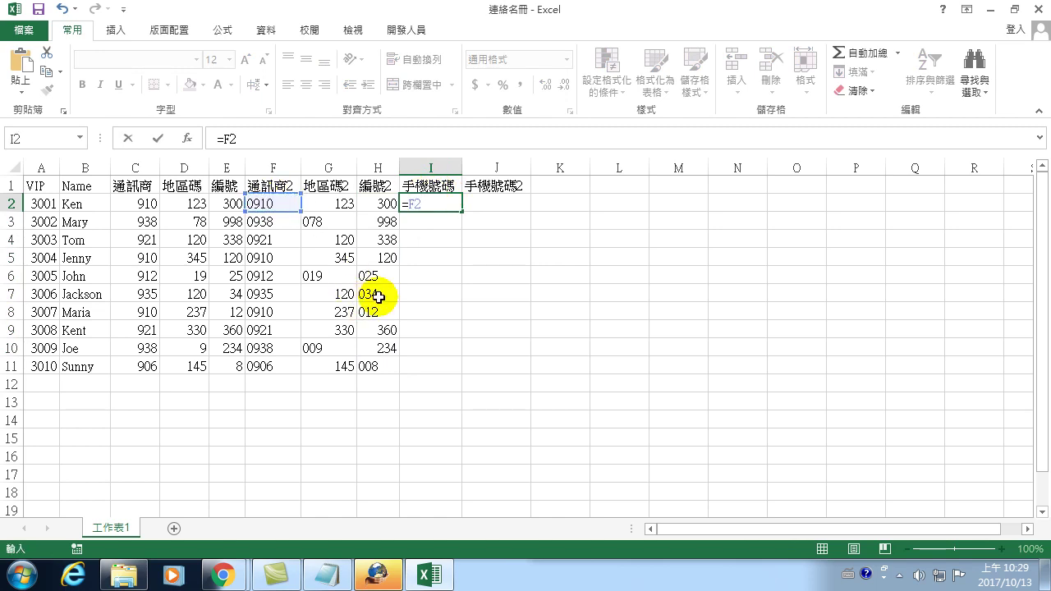
type("&")
left_click(341, 204)
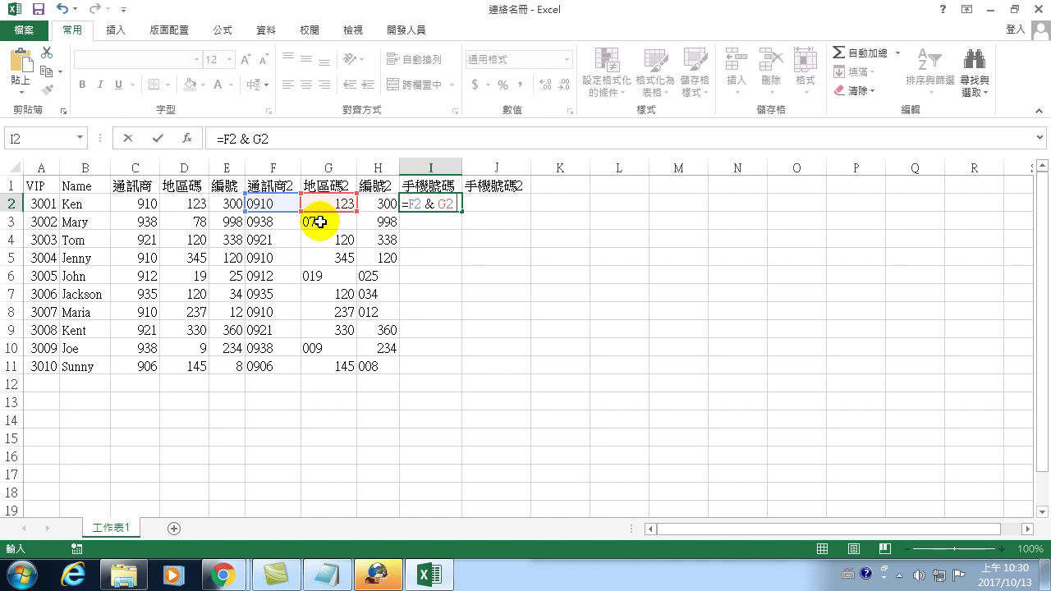
left_click(378, 203)
key("Return")
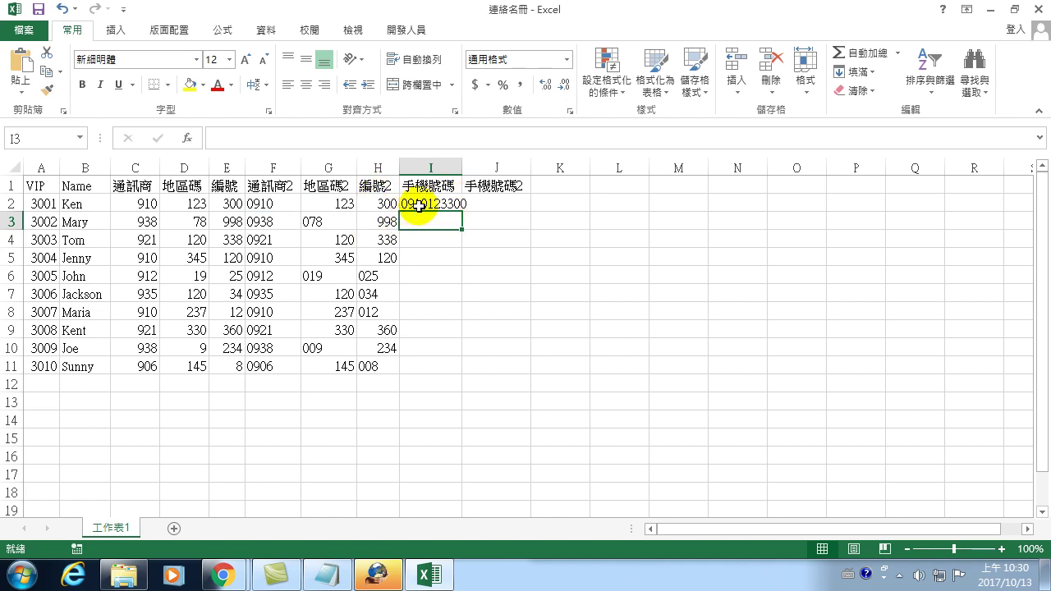
left_click(415, 204)
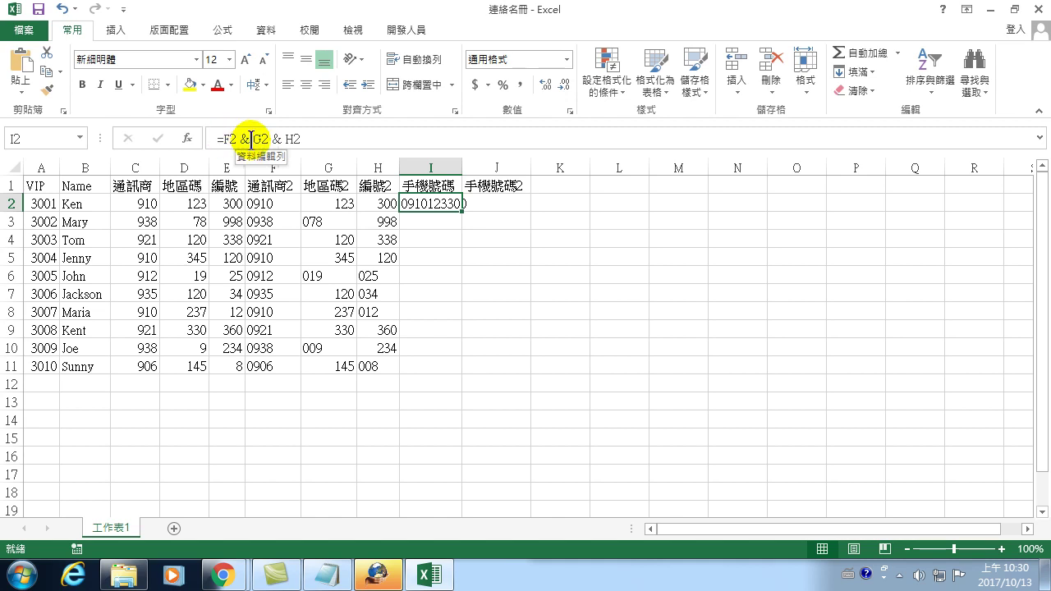
left_click(255, 138)
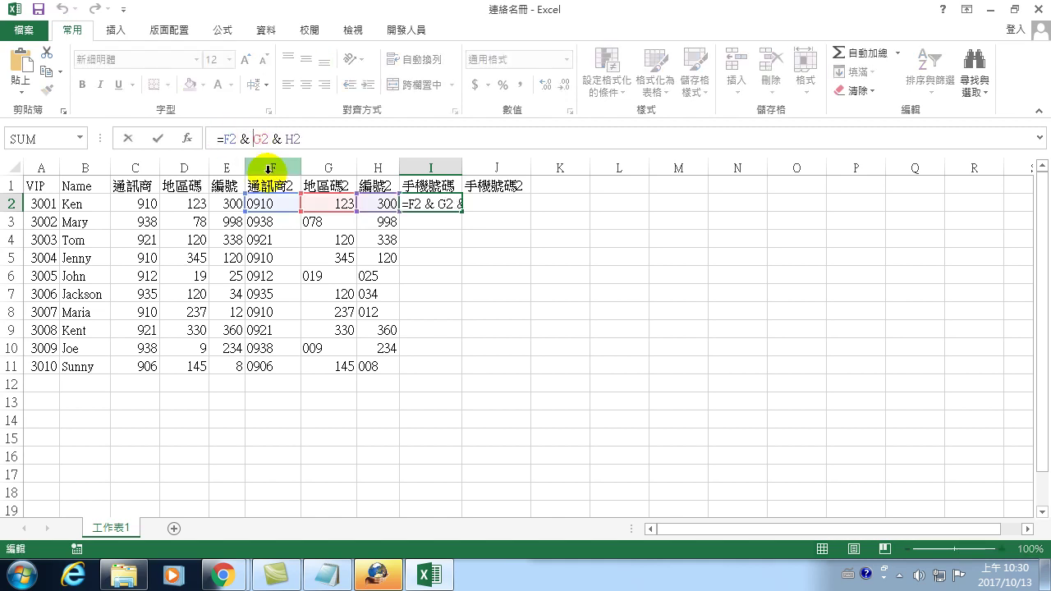
type("\"-\" &")
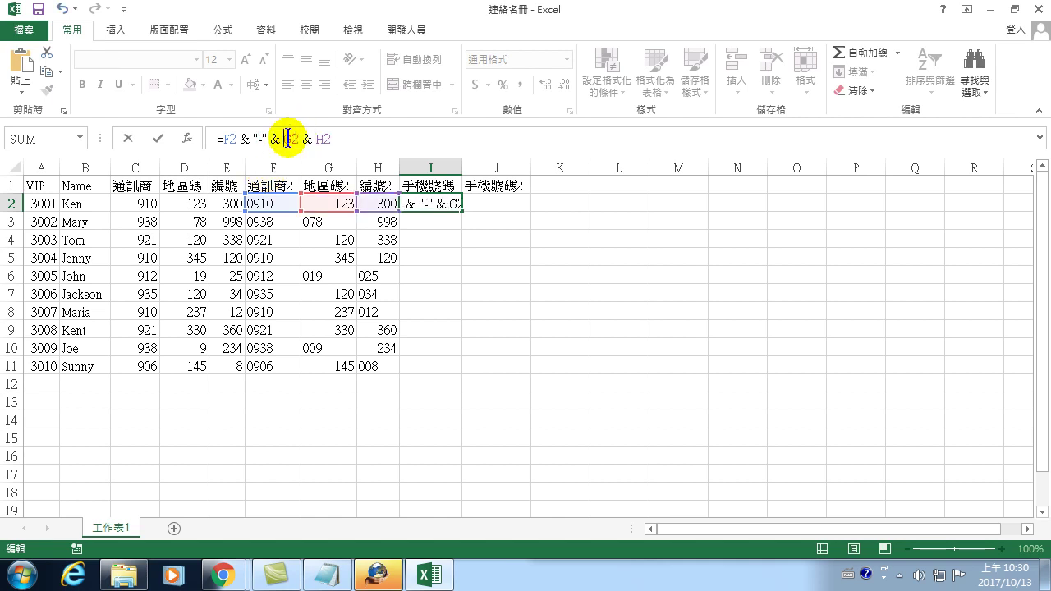
left_click(314, 138)
type("\"")
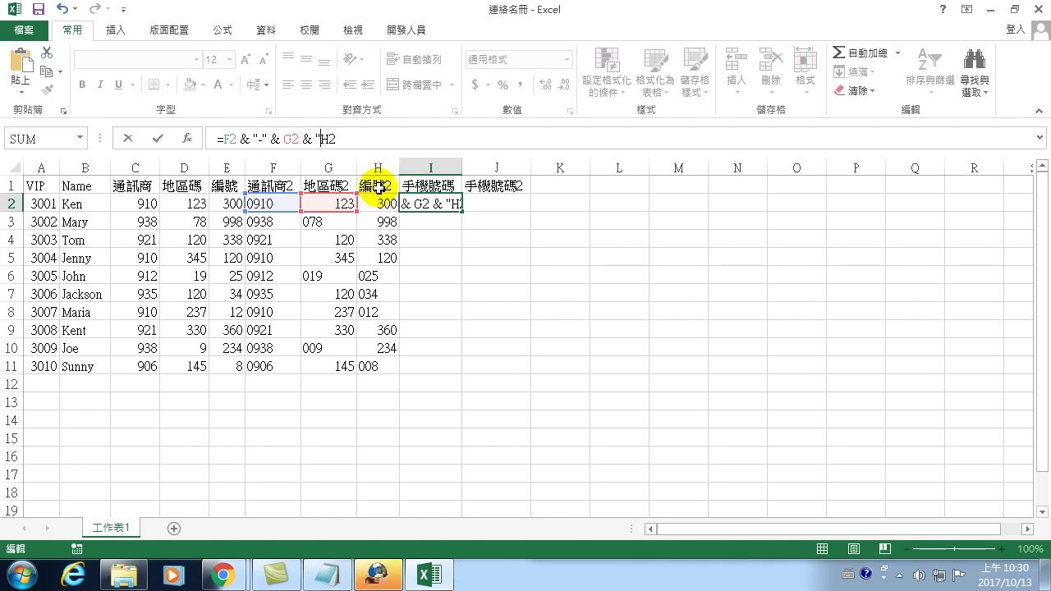
type("-\"")
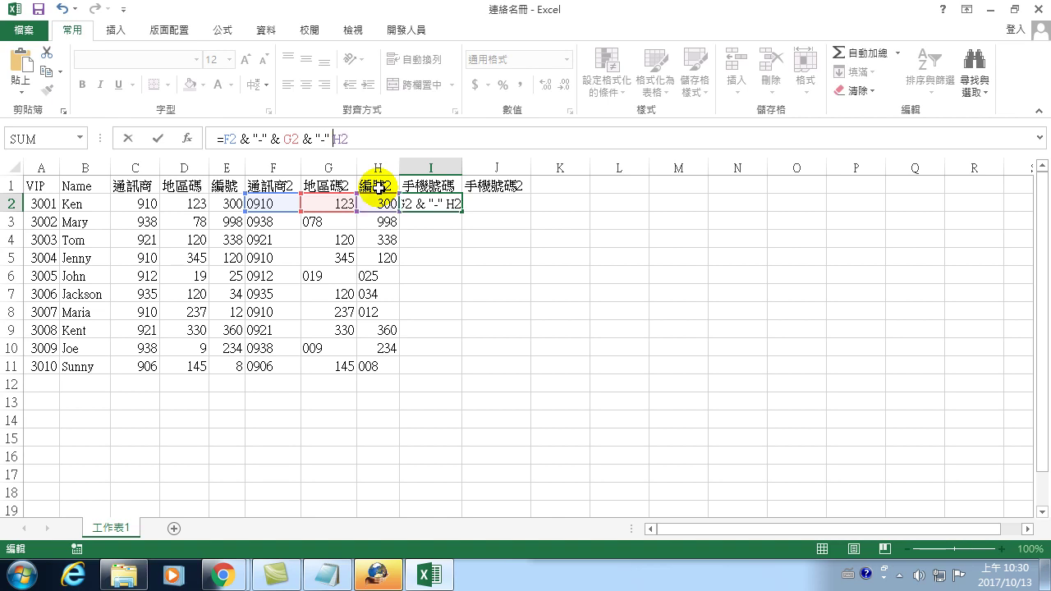
type(" &")
key("Return")
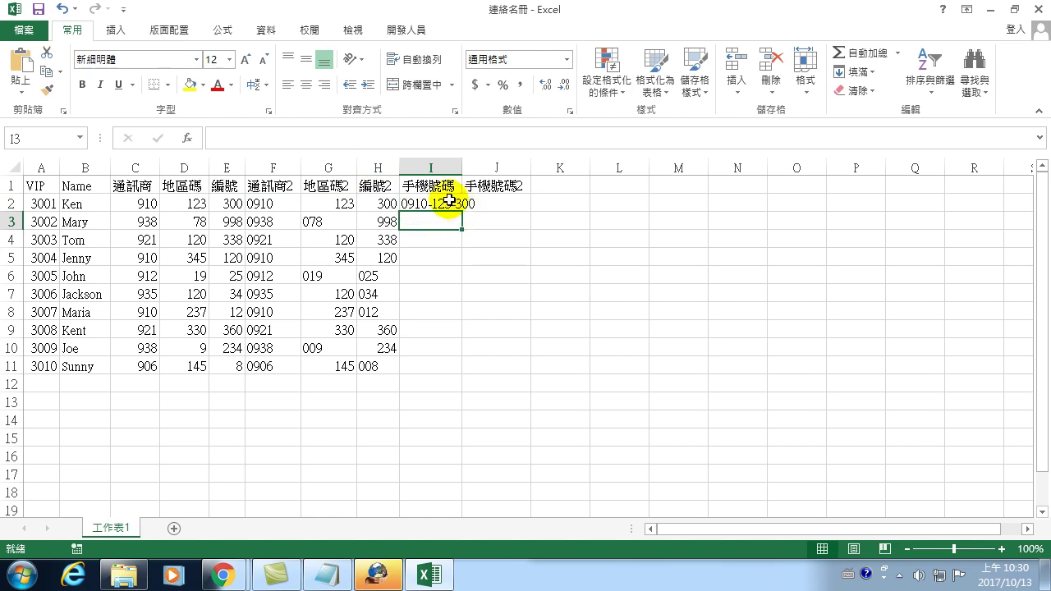
left_click(448, 199)
double_click(470, 213)
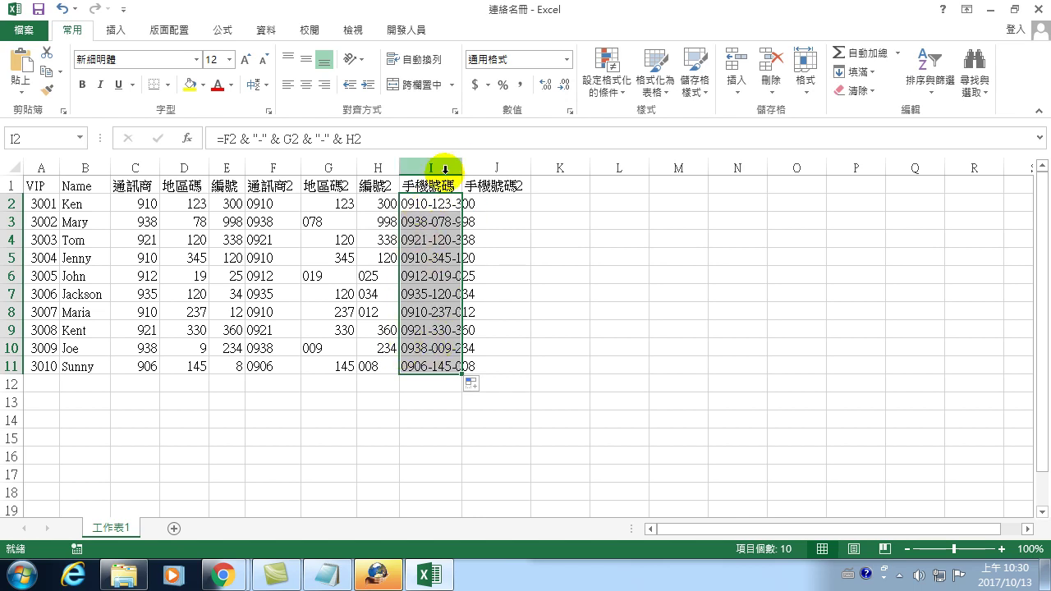
double_click(464, 168)
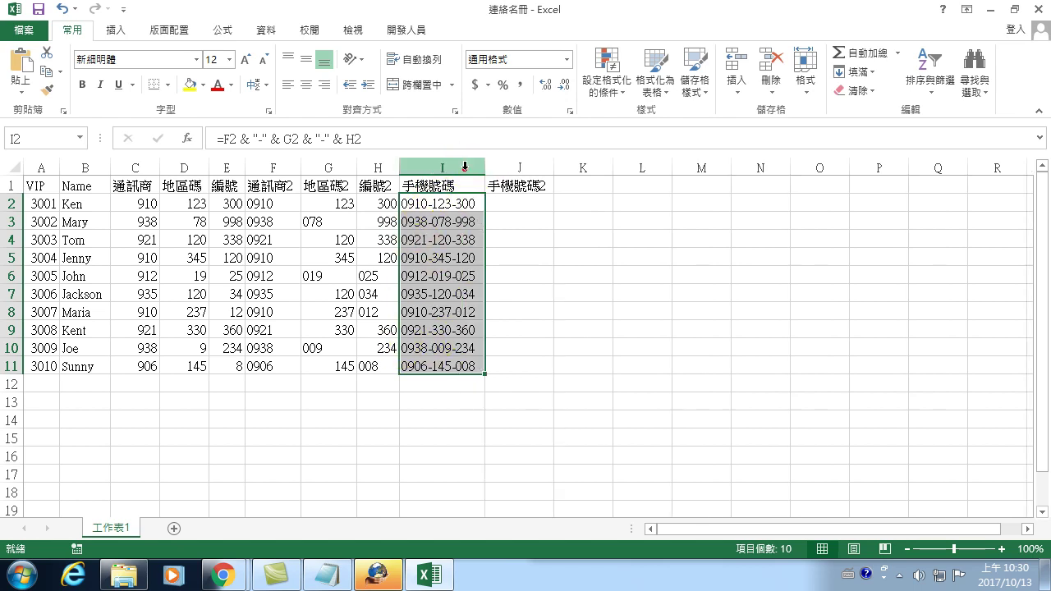
left_click(444, 203)
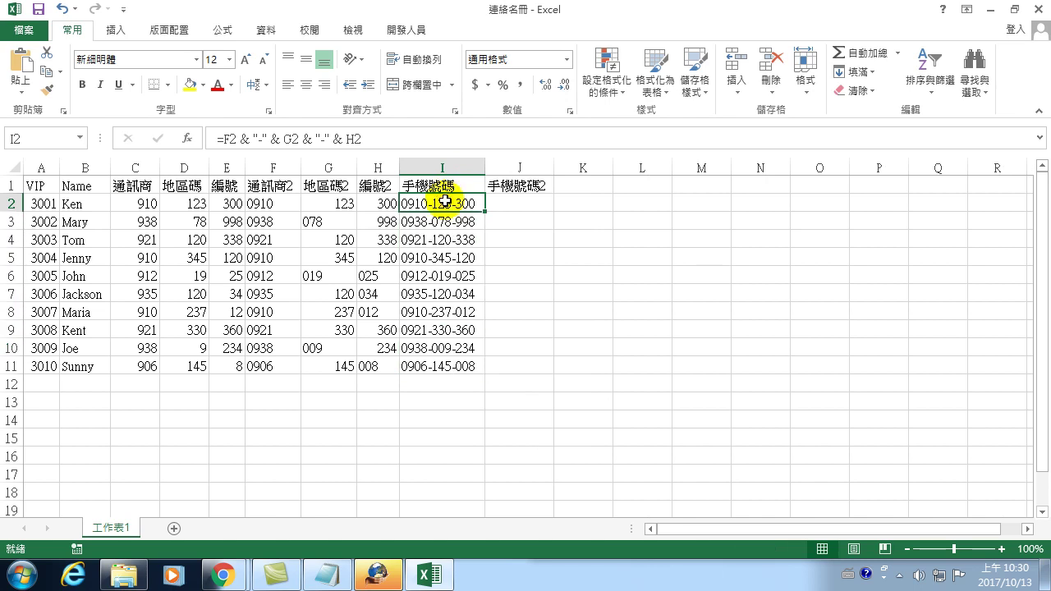